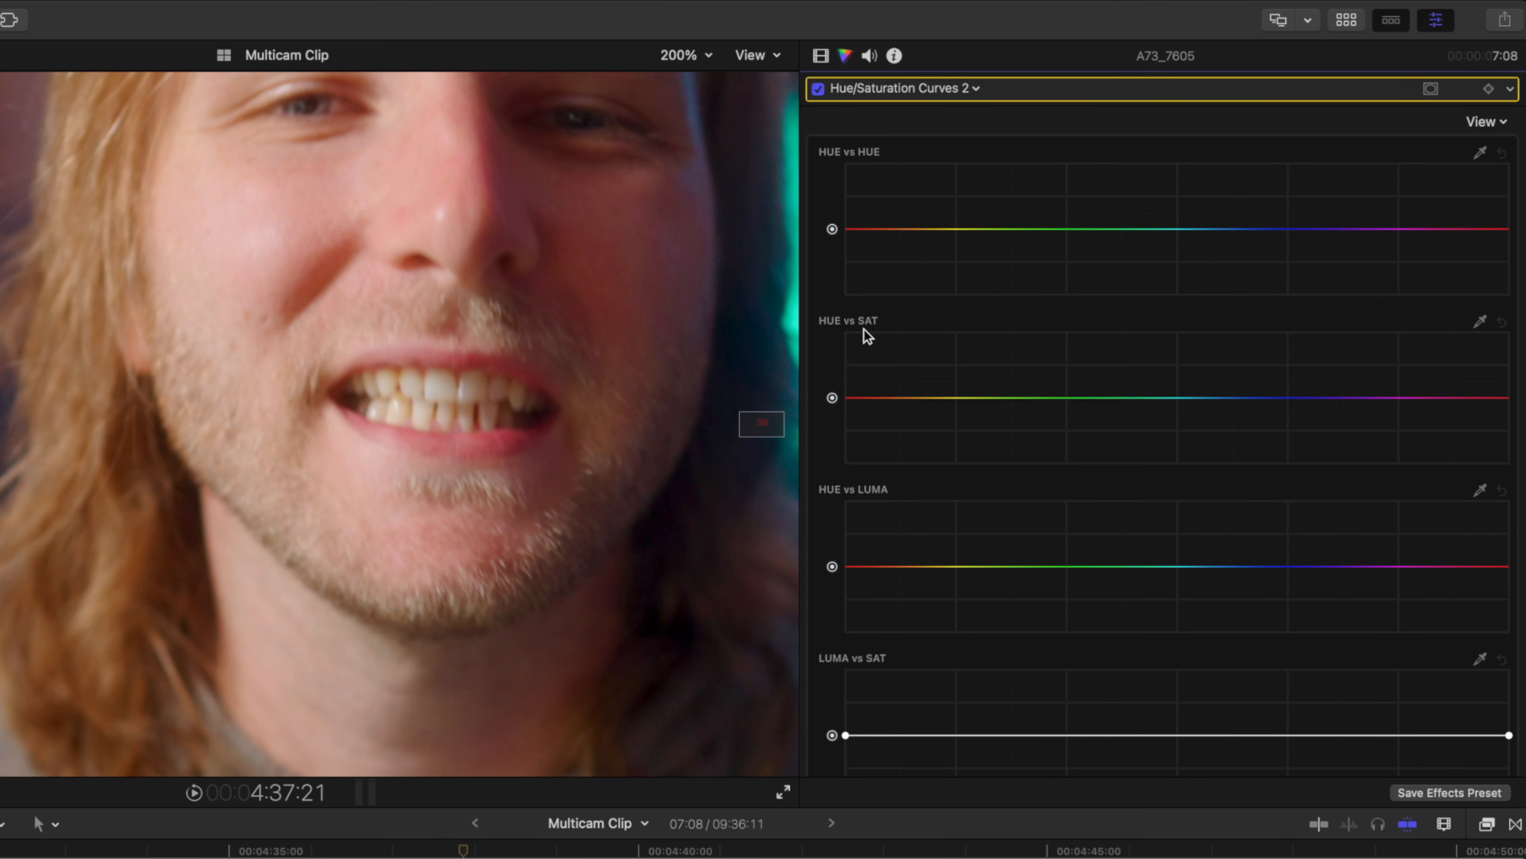
# Sample the teeth's color for the HUE vs SAT curve.
pyautogui.click(1479, 322)
pyautogui.moveTo(475, 391); pyautogui.dragTo(488, 396)
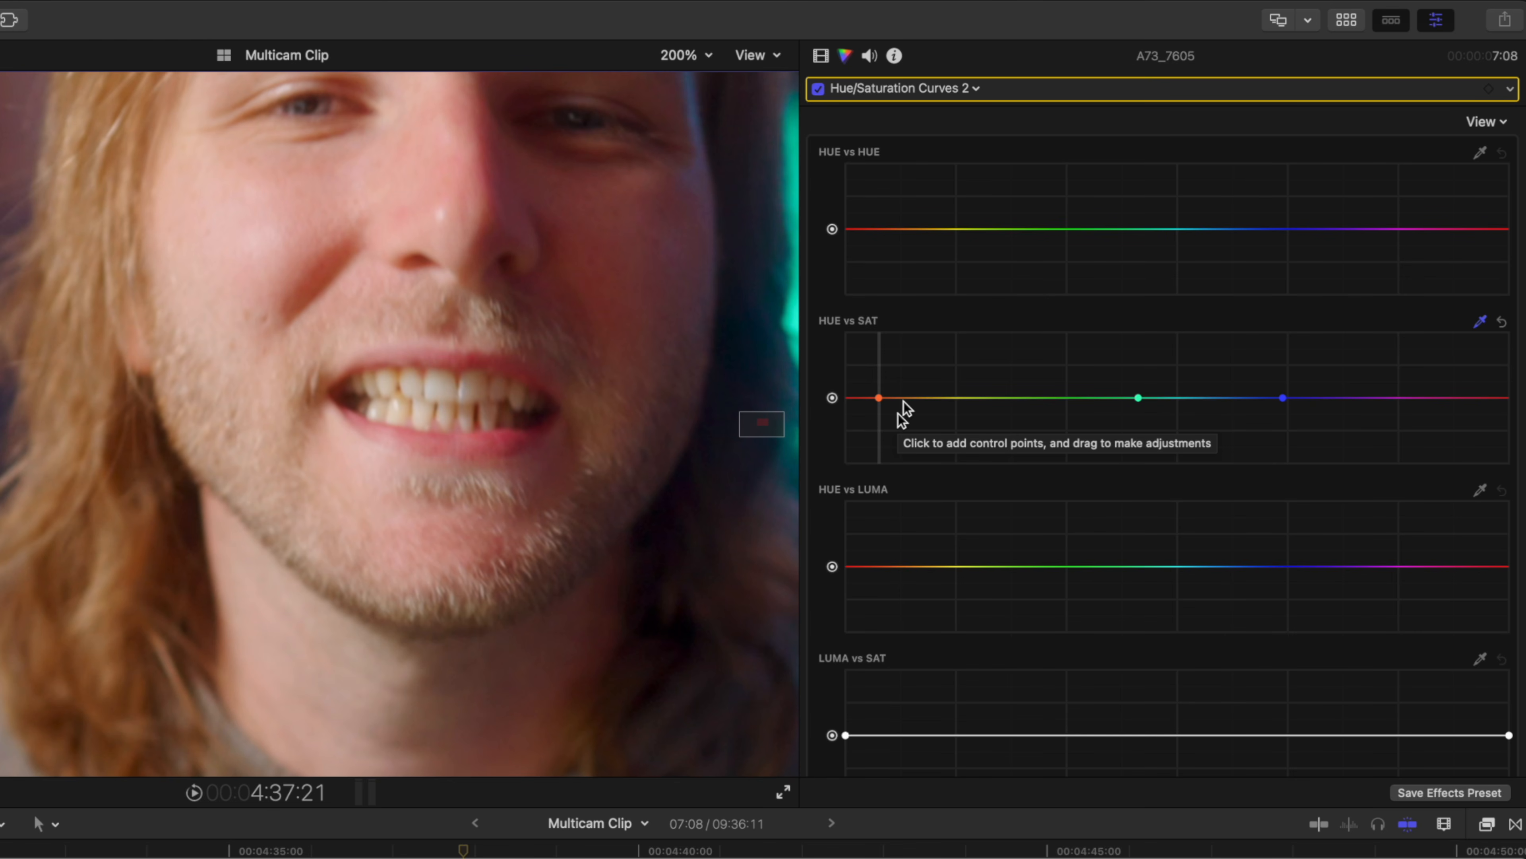
# Try to desaturate the teeth by lowering only the sampled orange point on the HUE vs SAT curve.
pyautogui.moveTo(879, 398); pyautogui.dragTo(885, 448)
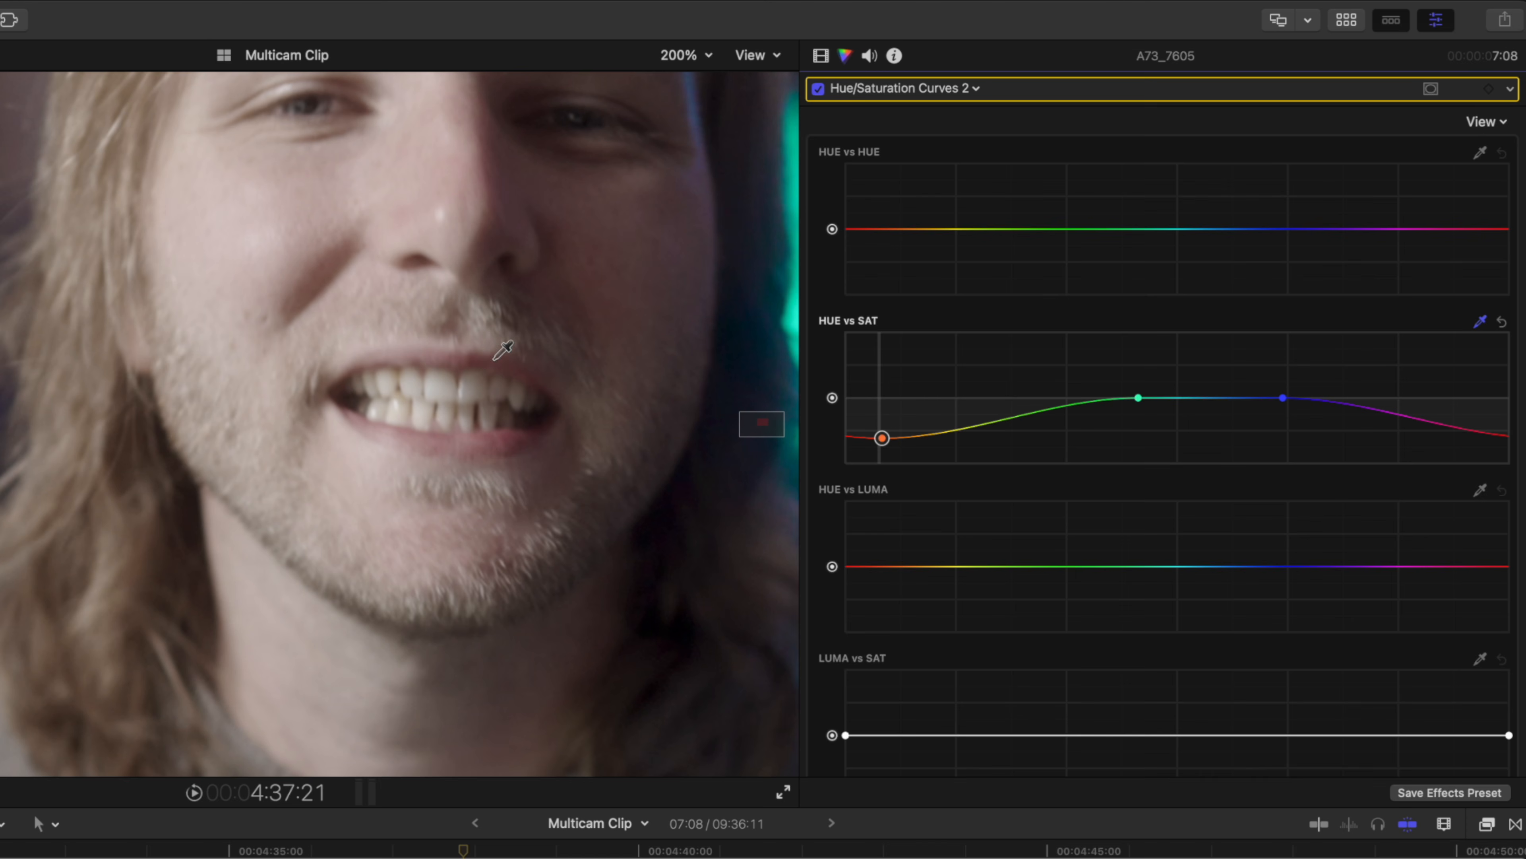
pyautogui.moveTo(755, 427); pyautogui.dragTo(760, 427)
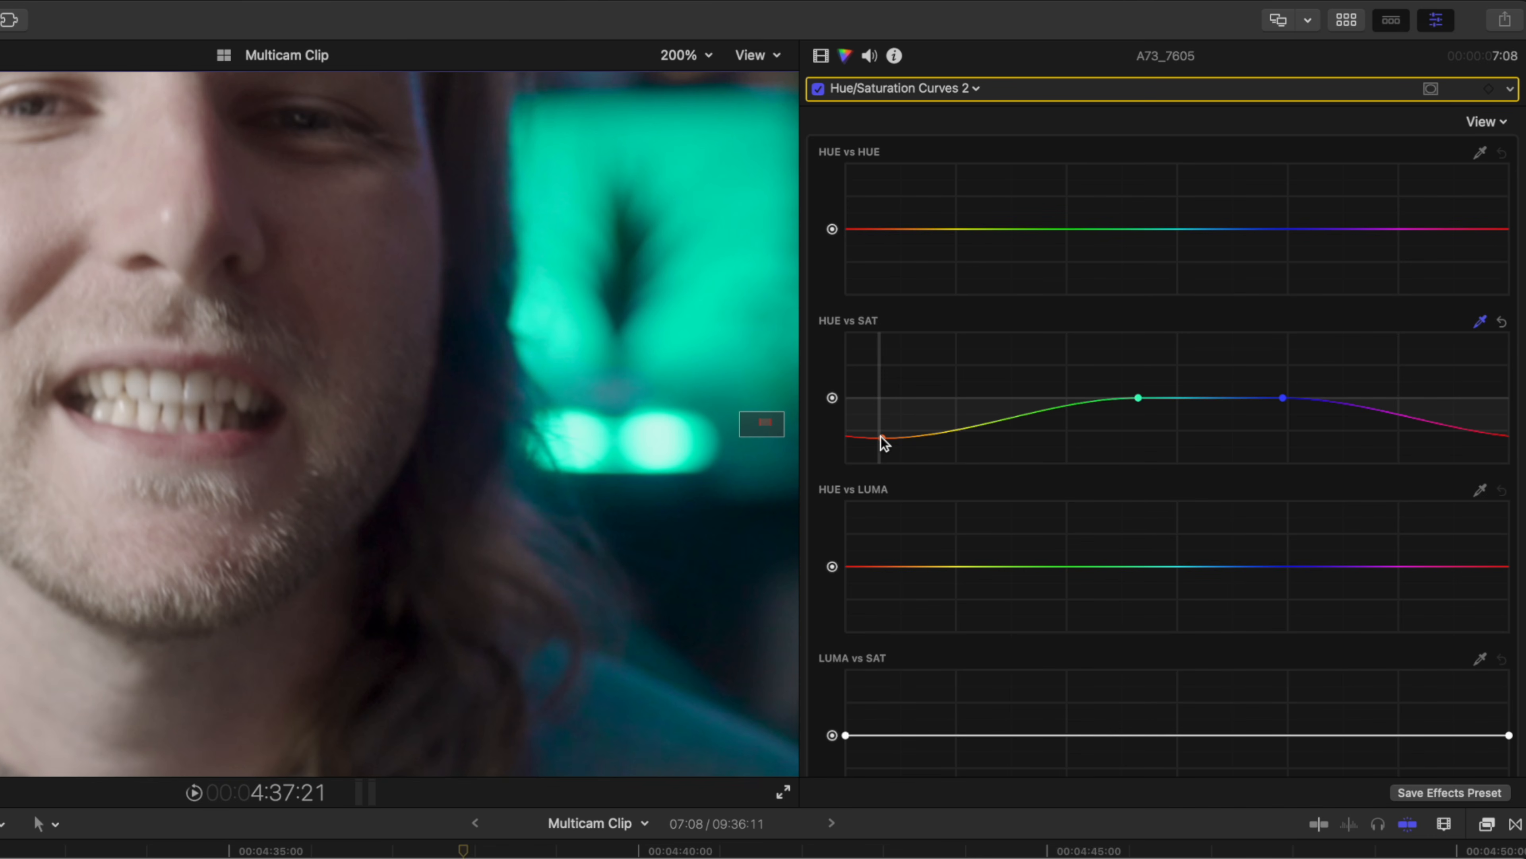
pyautogui.press('super+z')
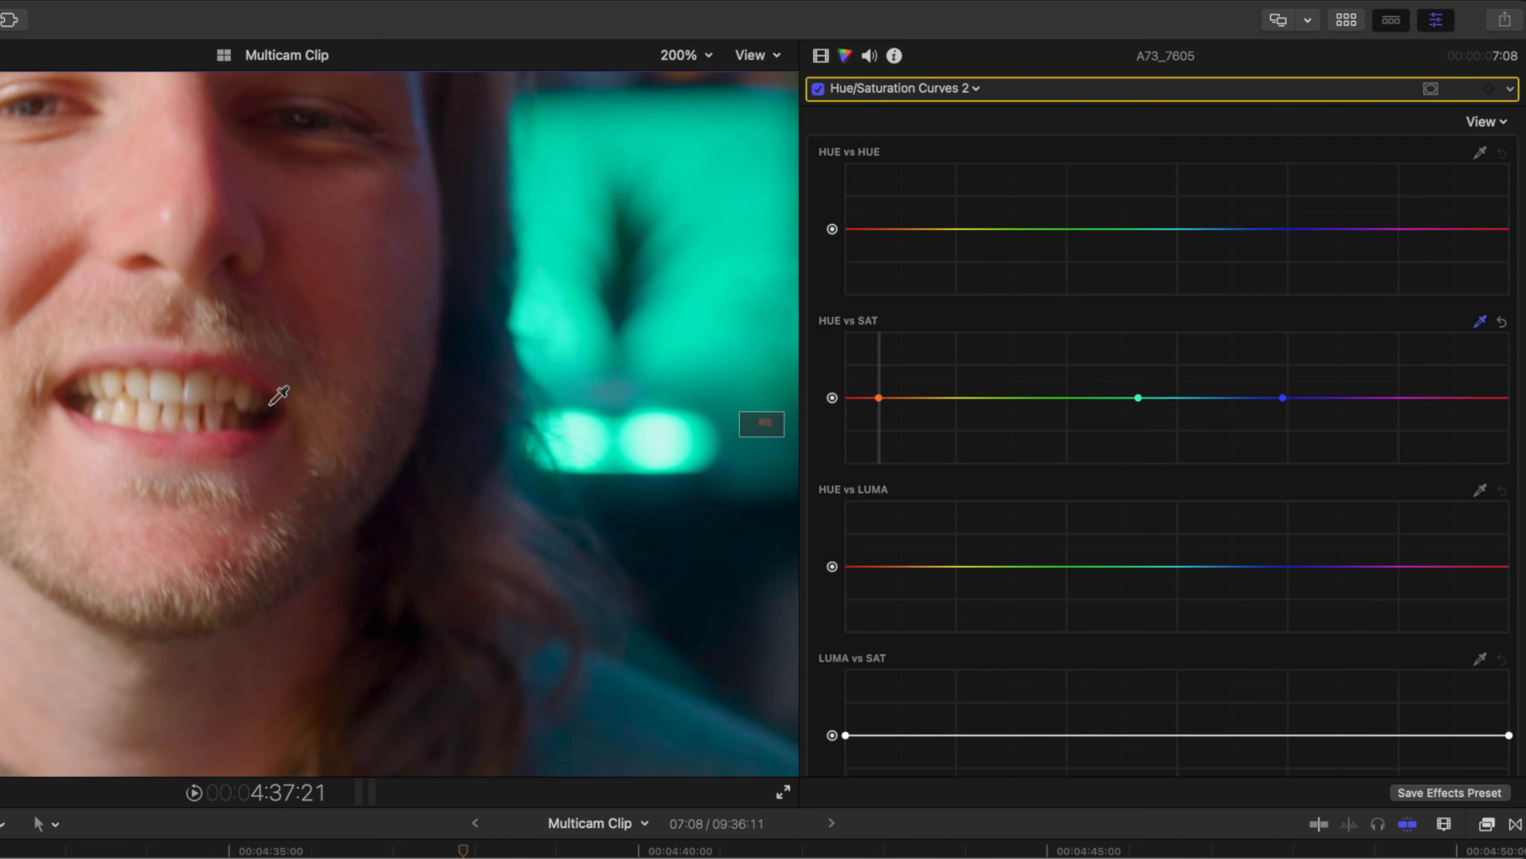
# Add a control point closely on each side of the sampled orange point in HUE vs SAT and pull the middle point steeply down.
pyautogui.click(872, 401)
pyautogui.click(869, 398)
pyautogui.click(887, 398)
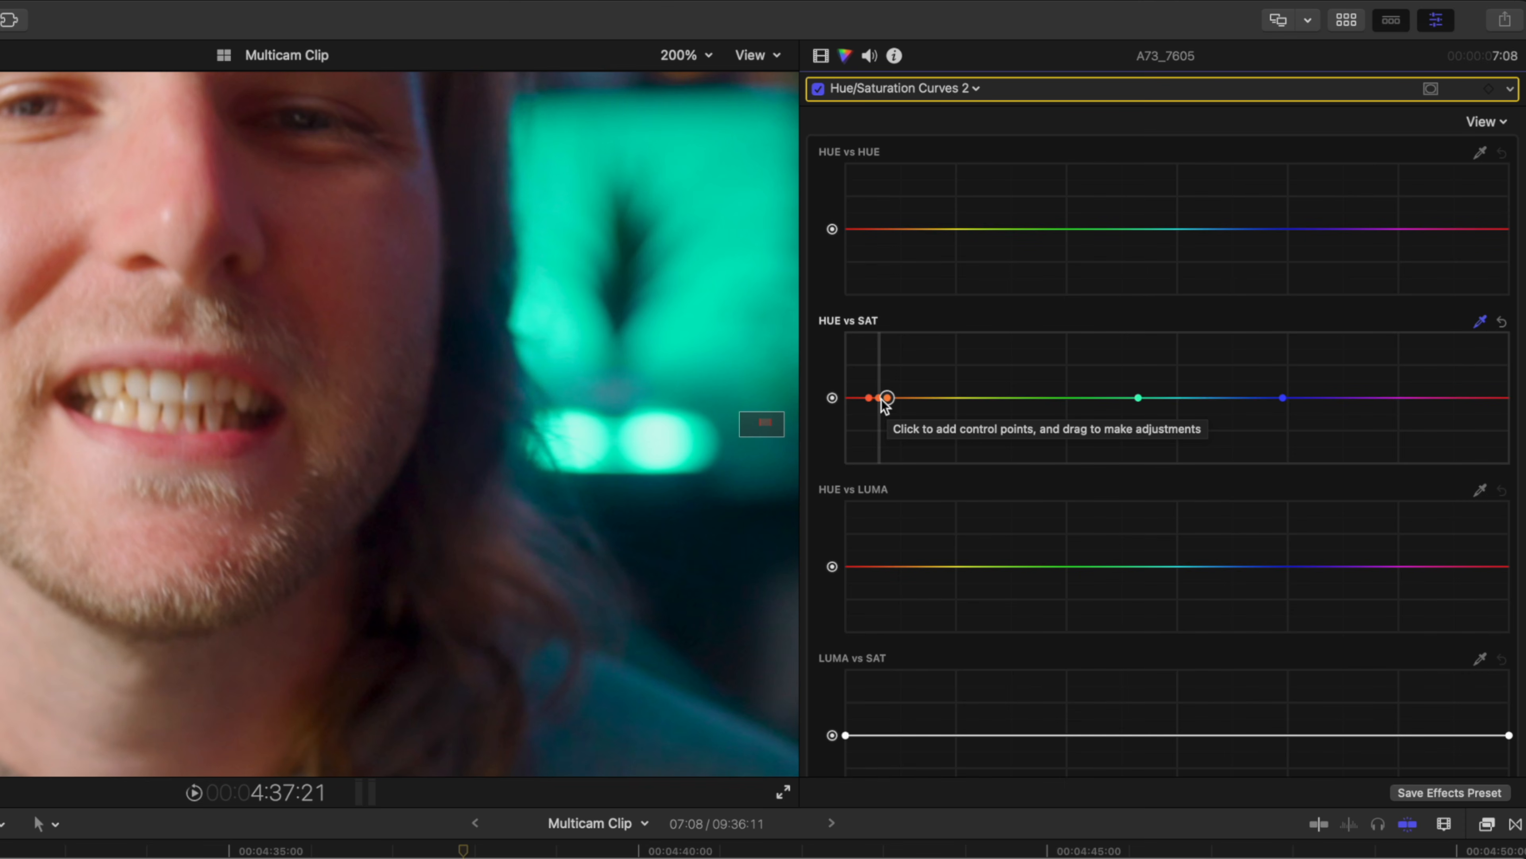
pyautogui.moveTo(802, 364); pyautogui.dragTo(756, 382)
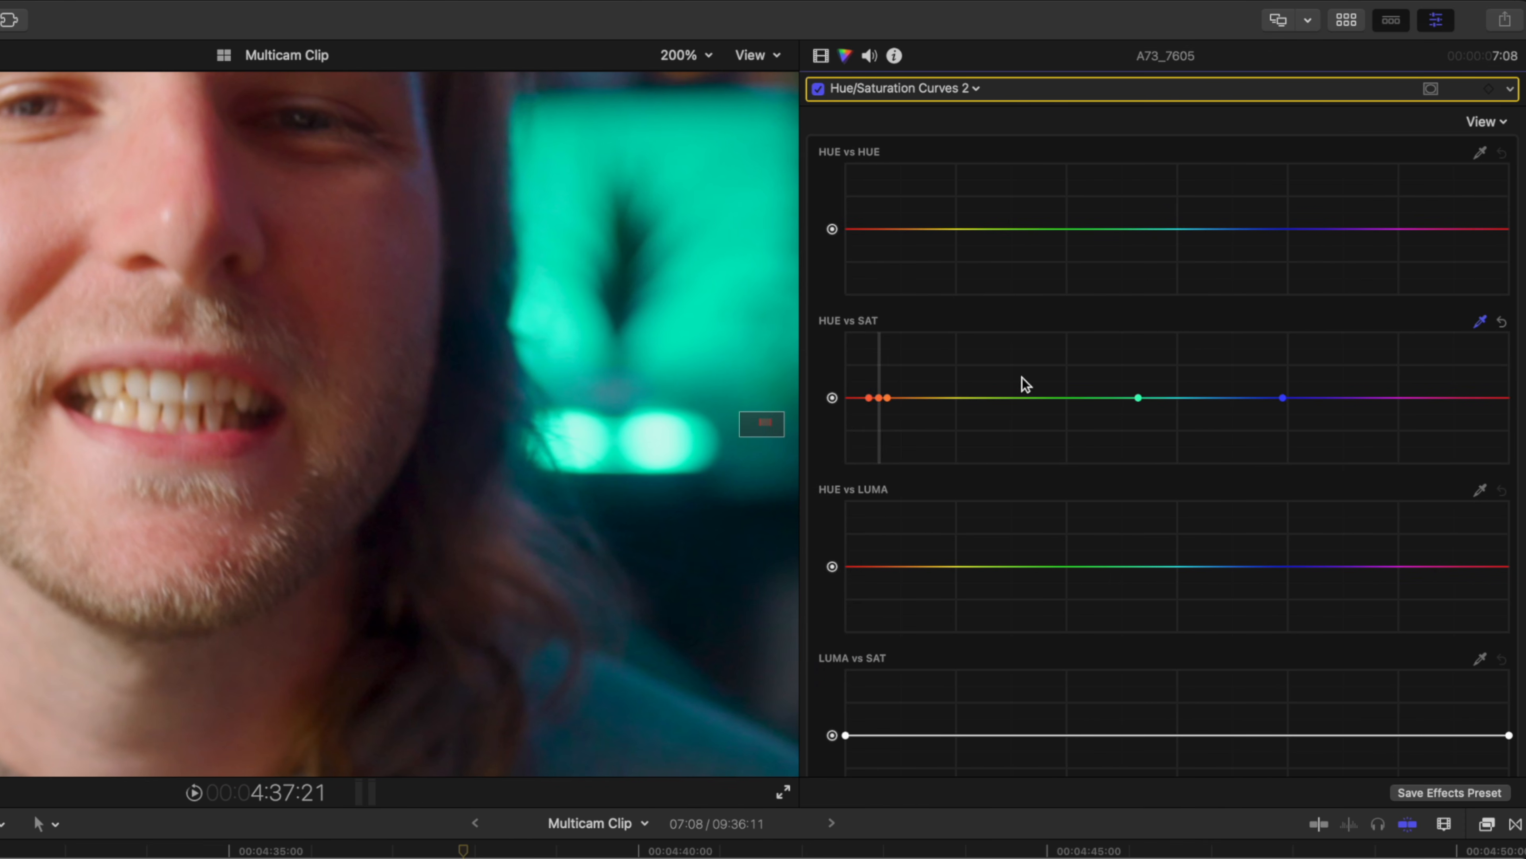
pyautogui.click(878, 397)
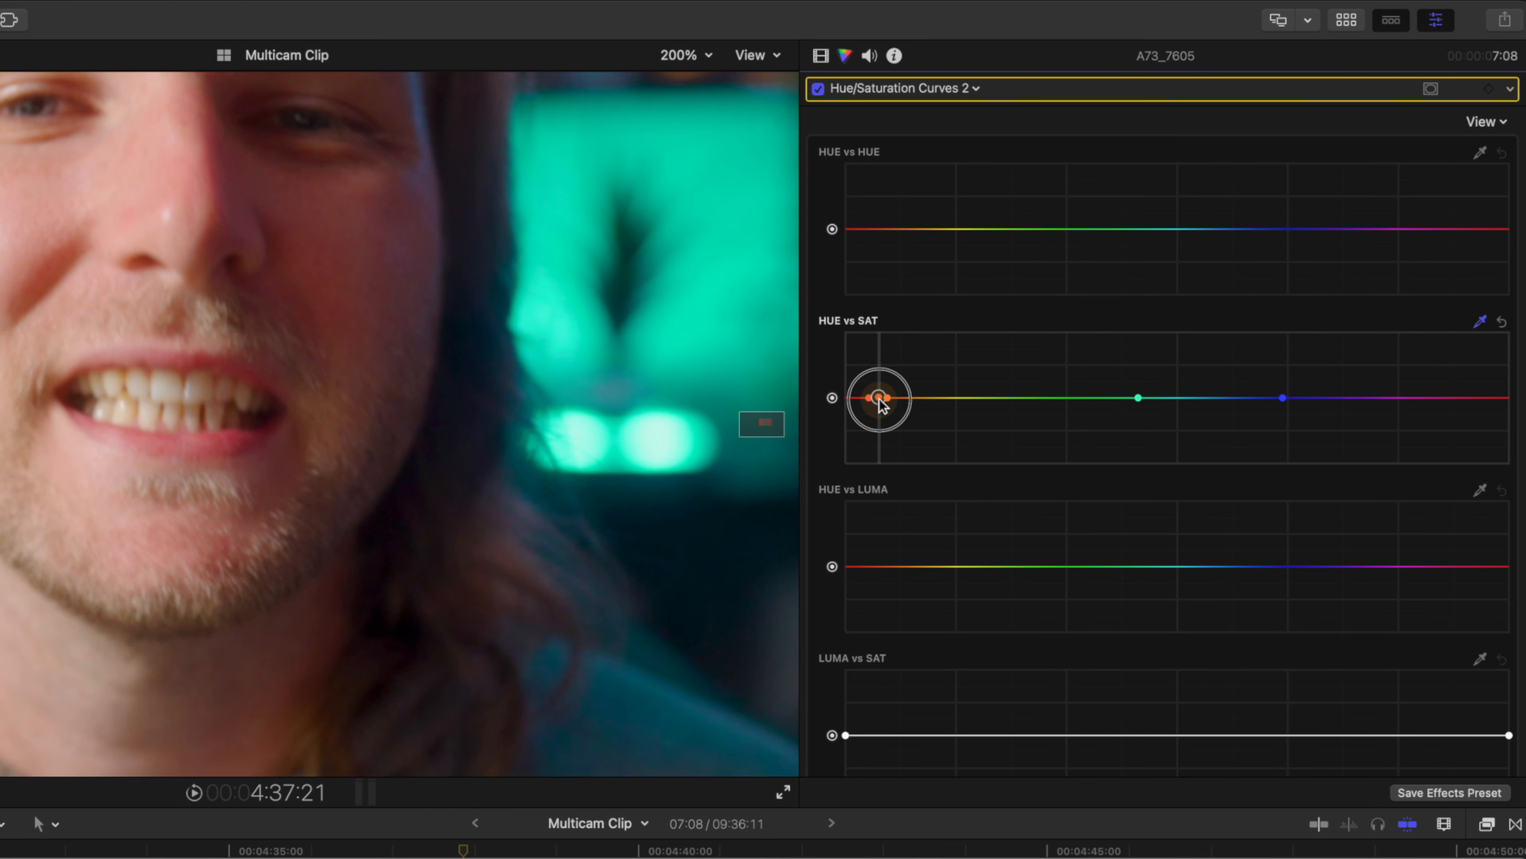
pyautogui.moveTo(878, 398); pyautogui.dragTo(879, 454)
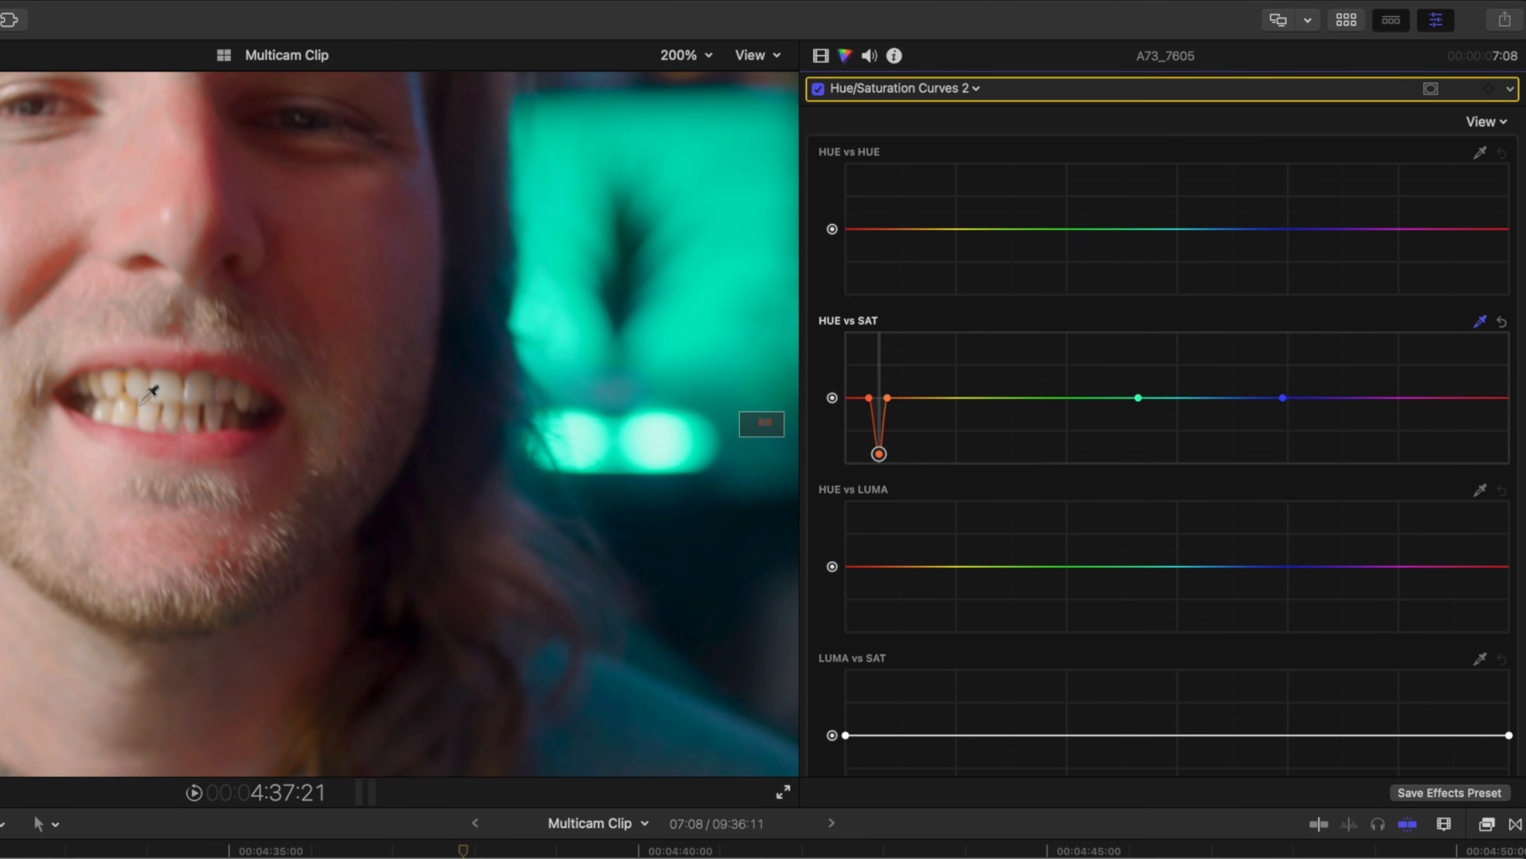
# Compare the image without the effect, widen the HUE vs SAT dip mainly toward yellow, and raise its lowest point slightly.
pyautogui.click(817, 89)
pyautogui.click(816, 91)
pyautogui.moveTo(888, 398)
pyautogui.mouseDown()
pyautogui.moveTo(910, 398)
pyautogui.moveTo(852, 397)
pyautogui.moveTo(929, 400)
pyautogui.moveTo(866, 397)
pyautogui.mouseUp()
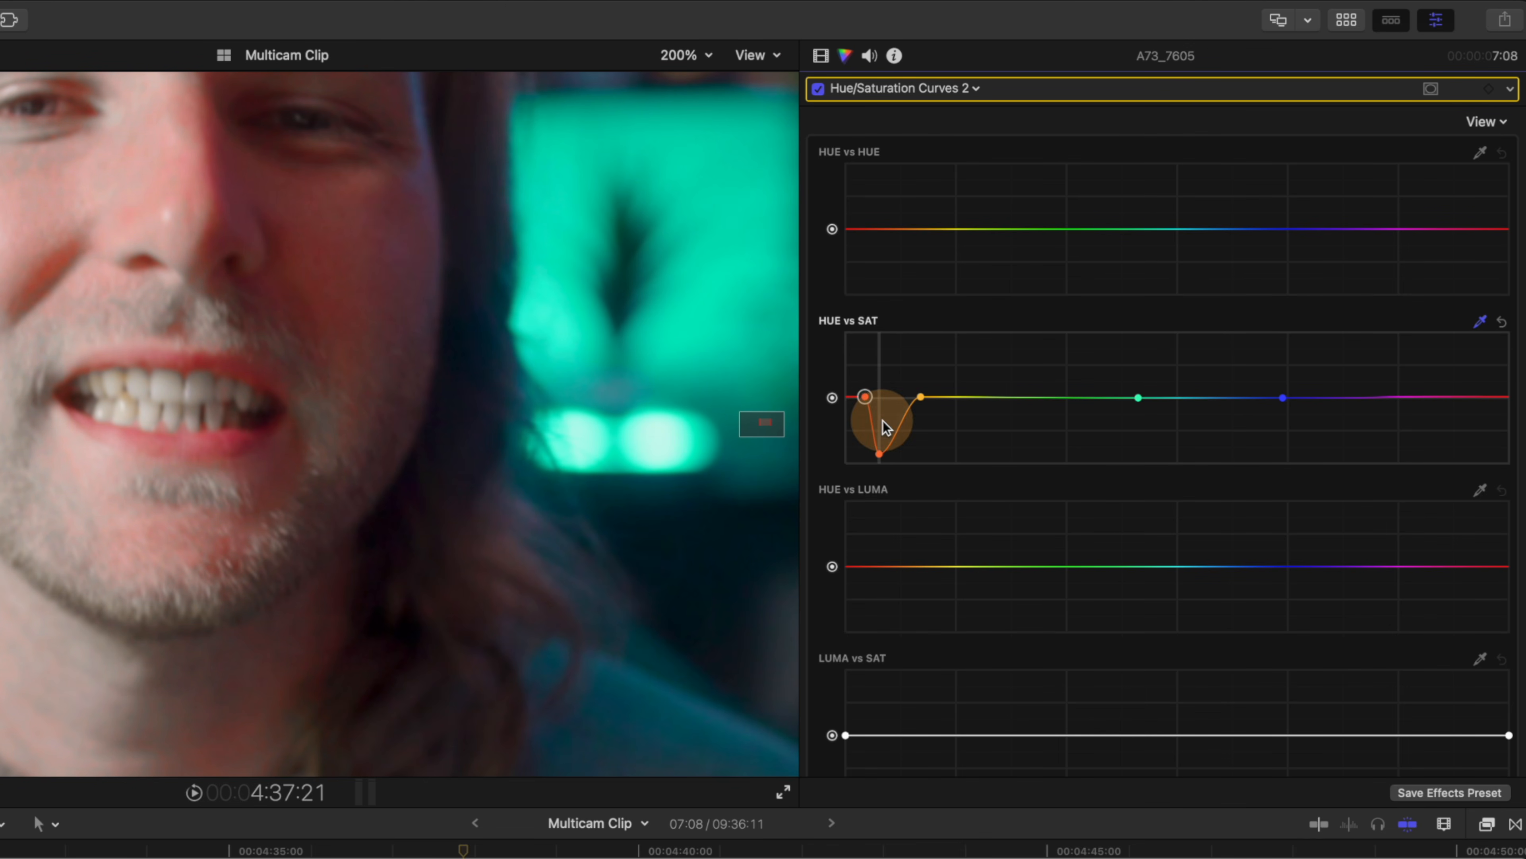
pyautogui.moveTo(880, 453); pyautogui.dragTo(882, 448)
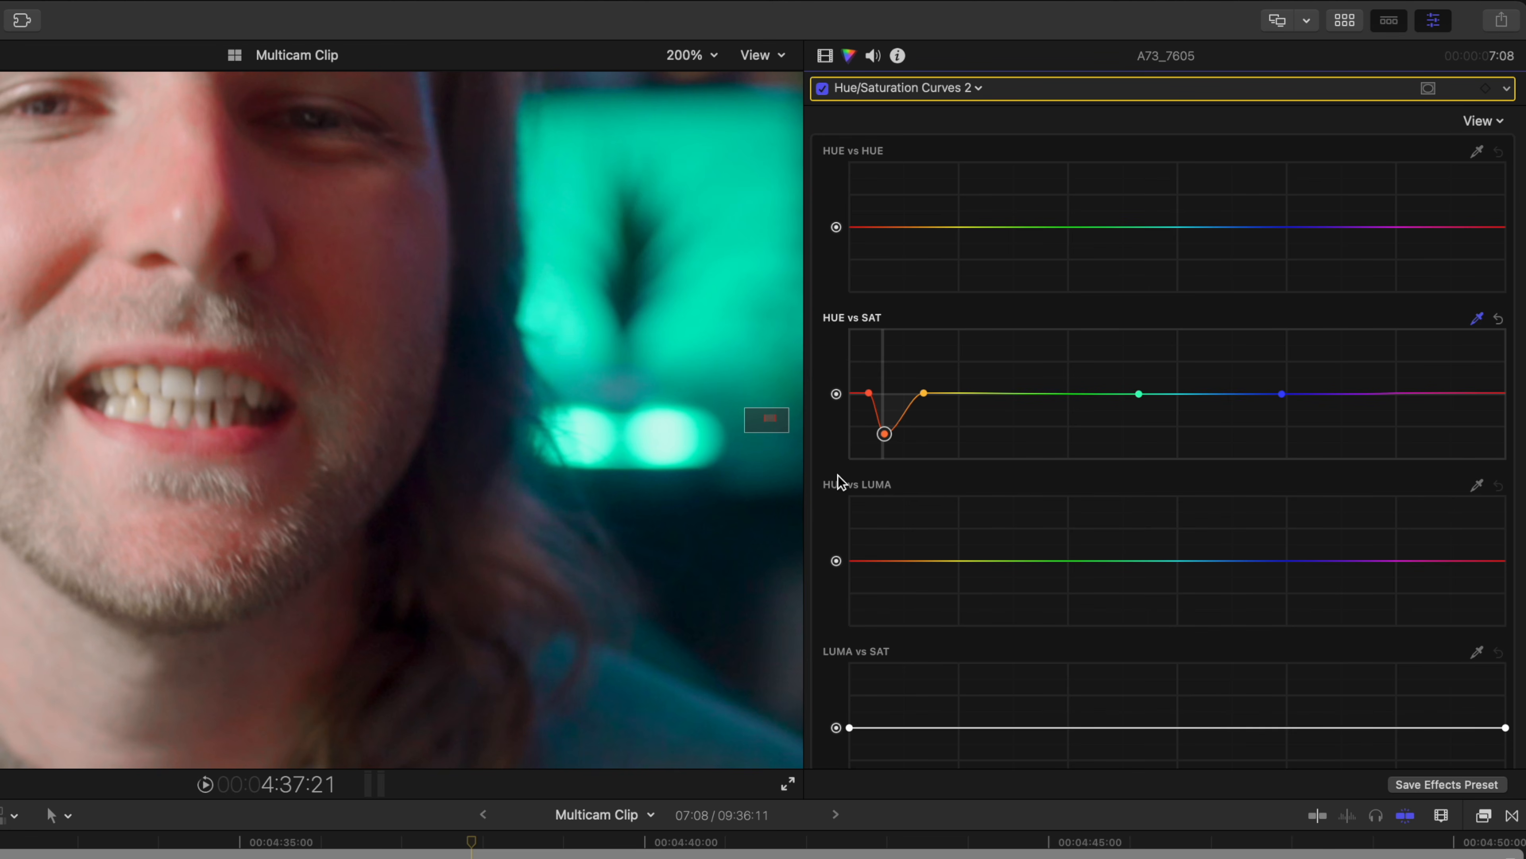
# Sample the teeth's color for the HUE vs LUMA curve and bracket the orange point with a control point on each side.
pyautogui.scroll(-2, 838, 474)
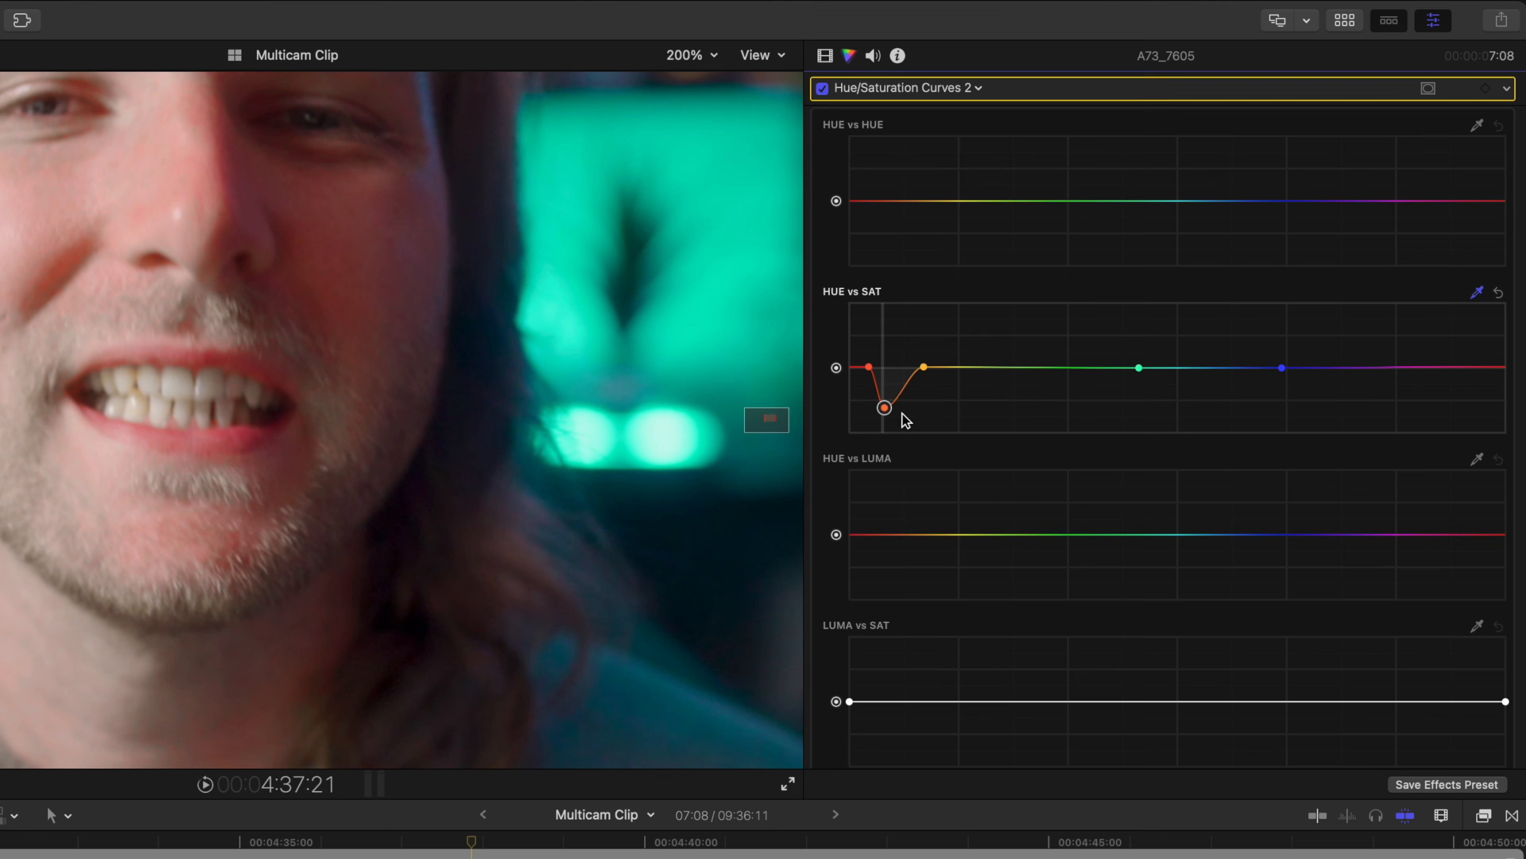
pyautogui.click(1477, 459)
pyautogui.click(192, 375)
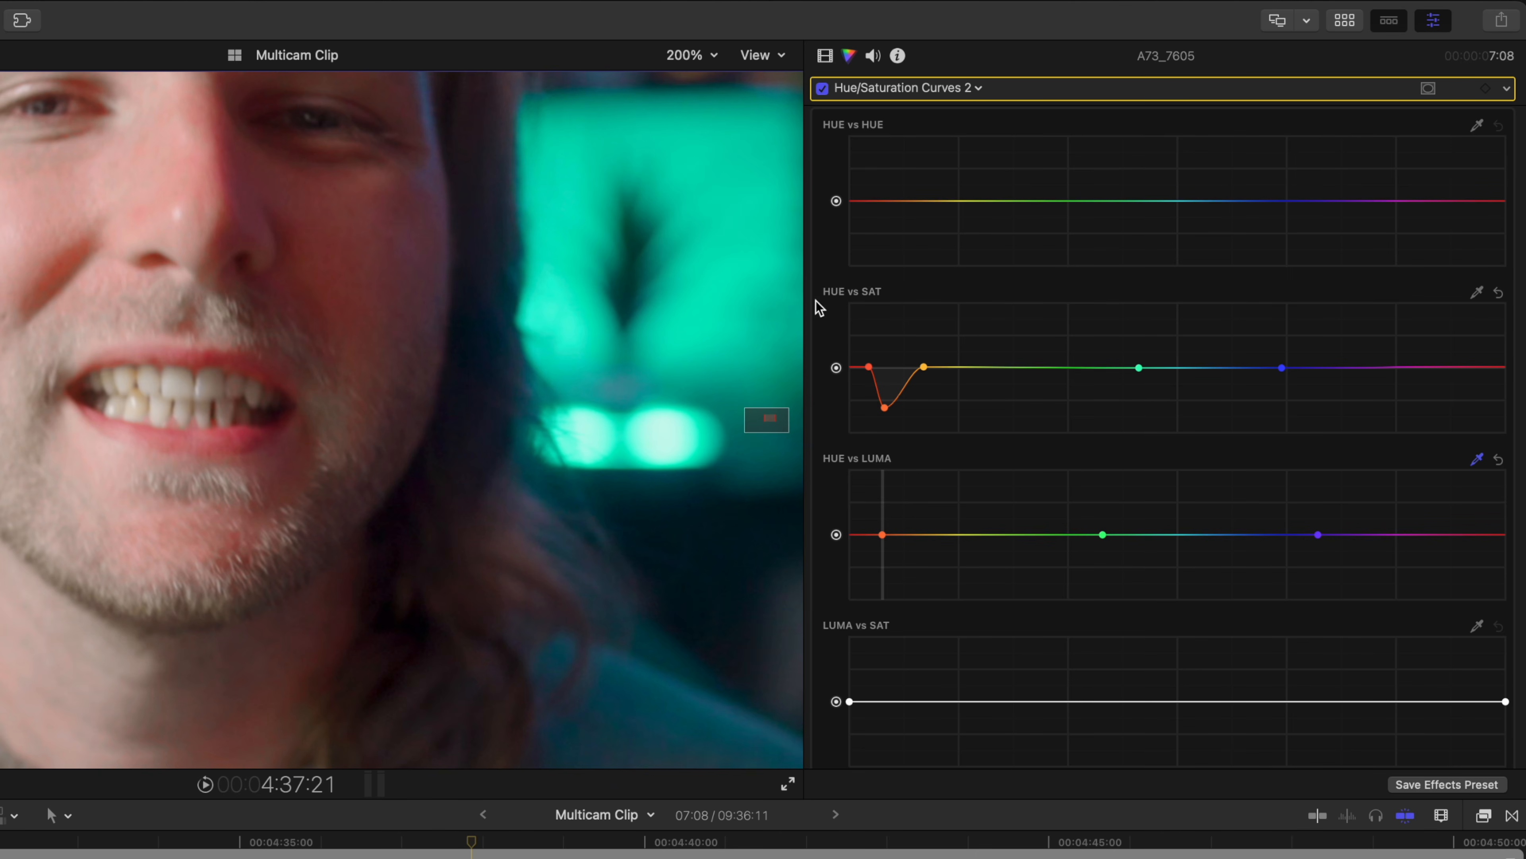
pyautogui.click(871, 535)
pyautogui.click(890, 534)
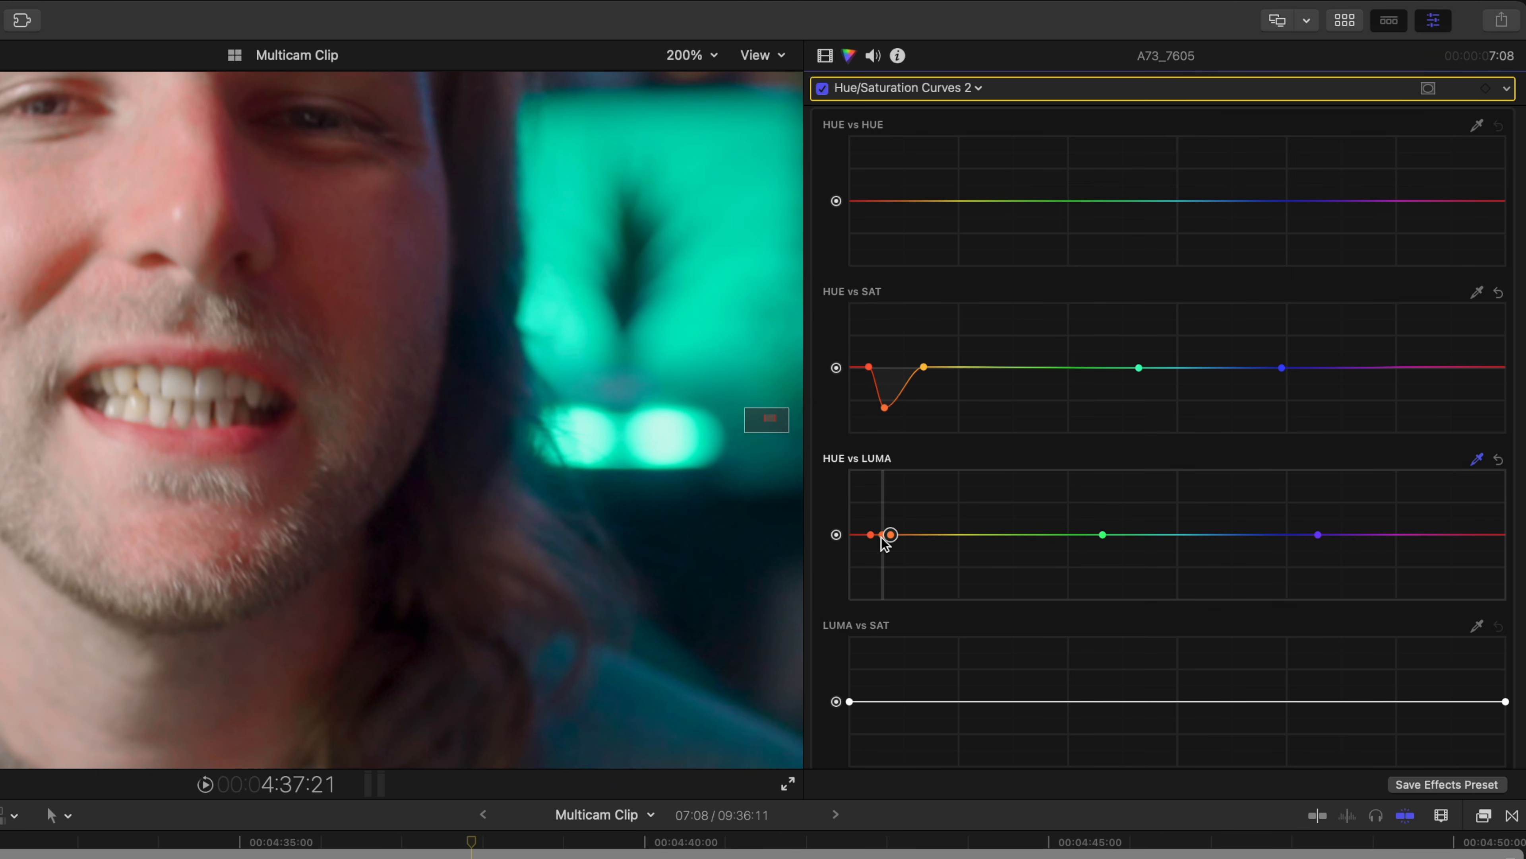
# Spread the outer HUE vs LUMA points, raise the middle orange point slightly, and compare the image without the effect.
pyautogui.moveTo(883, 535); pyautogui.dragTo(917, 536)
pyautogui.moveTo(873, 535); pyautogui.dragTo(924, 533)
pyautogui.moveTo(887, 511); pyautogui.dragTo(892, 524)
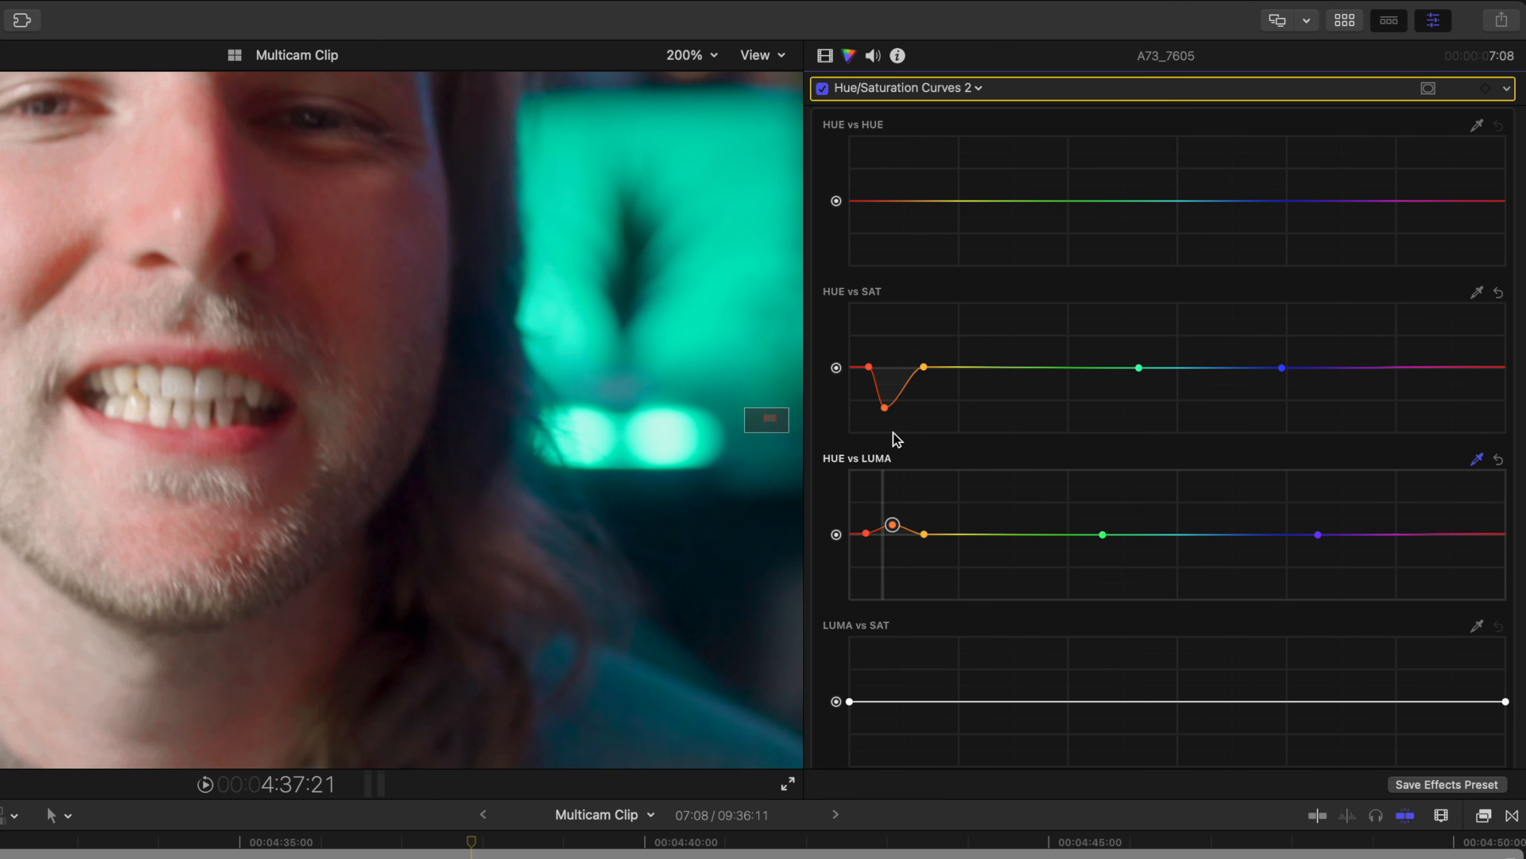
pyautogui.click(822, 89)
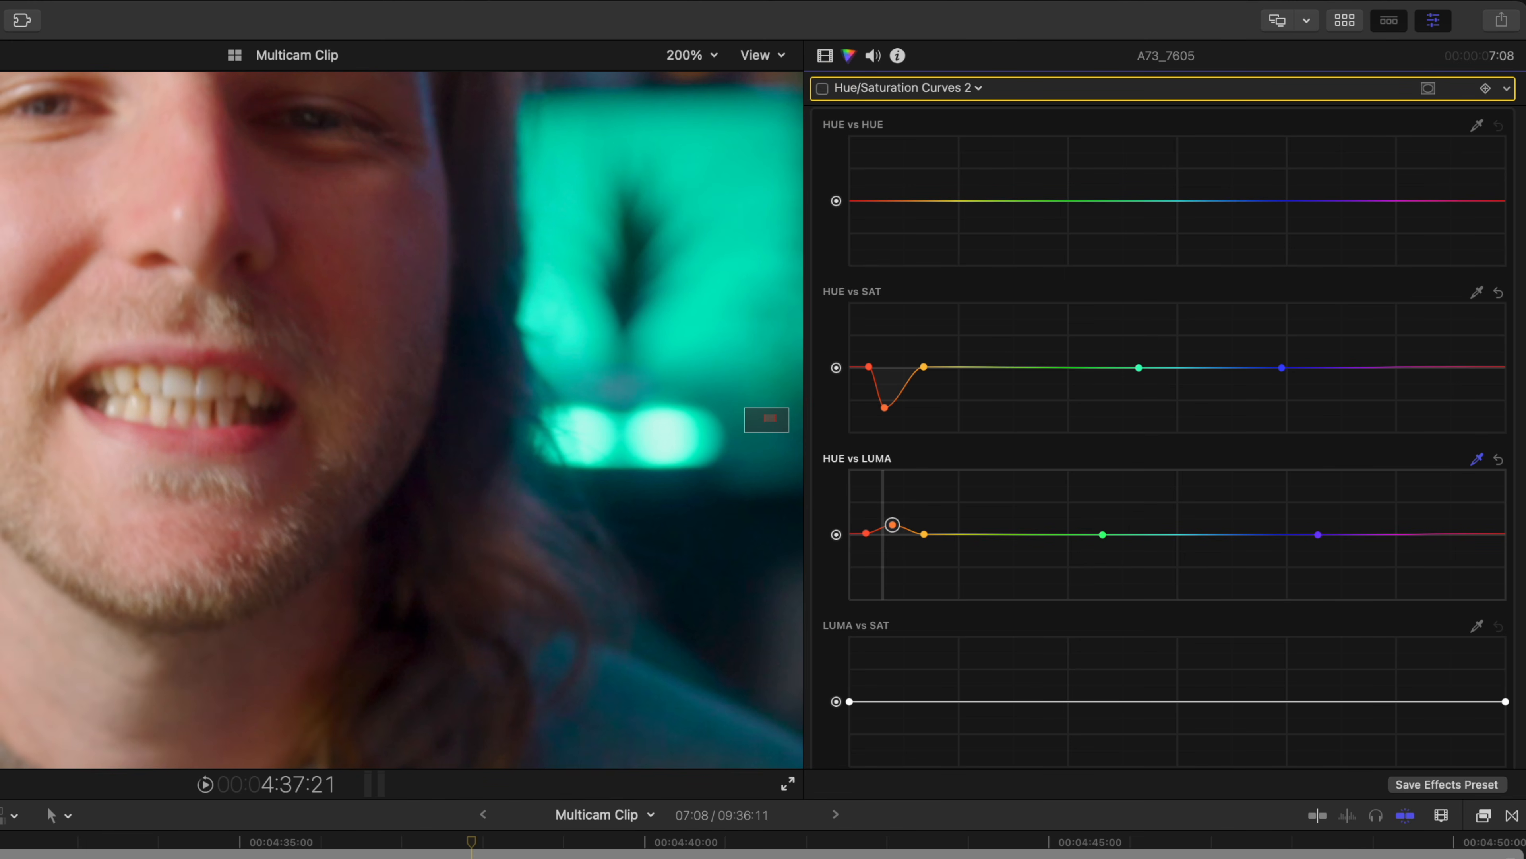
pyautogui.click(822, 89)
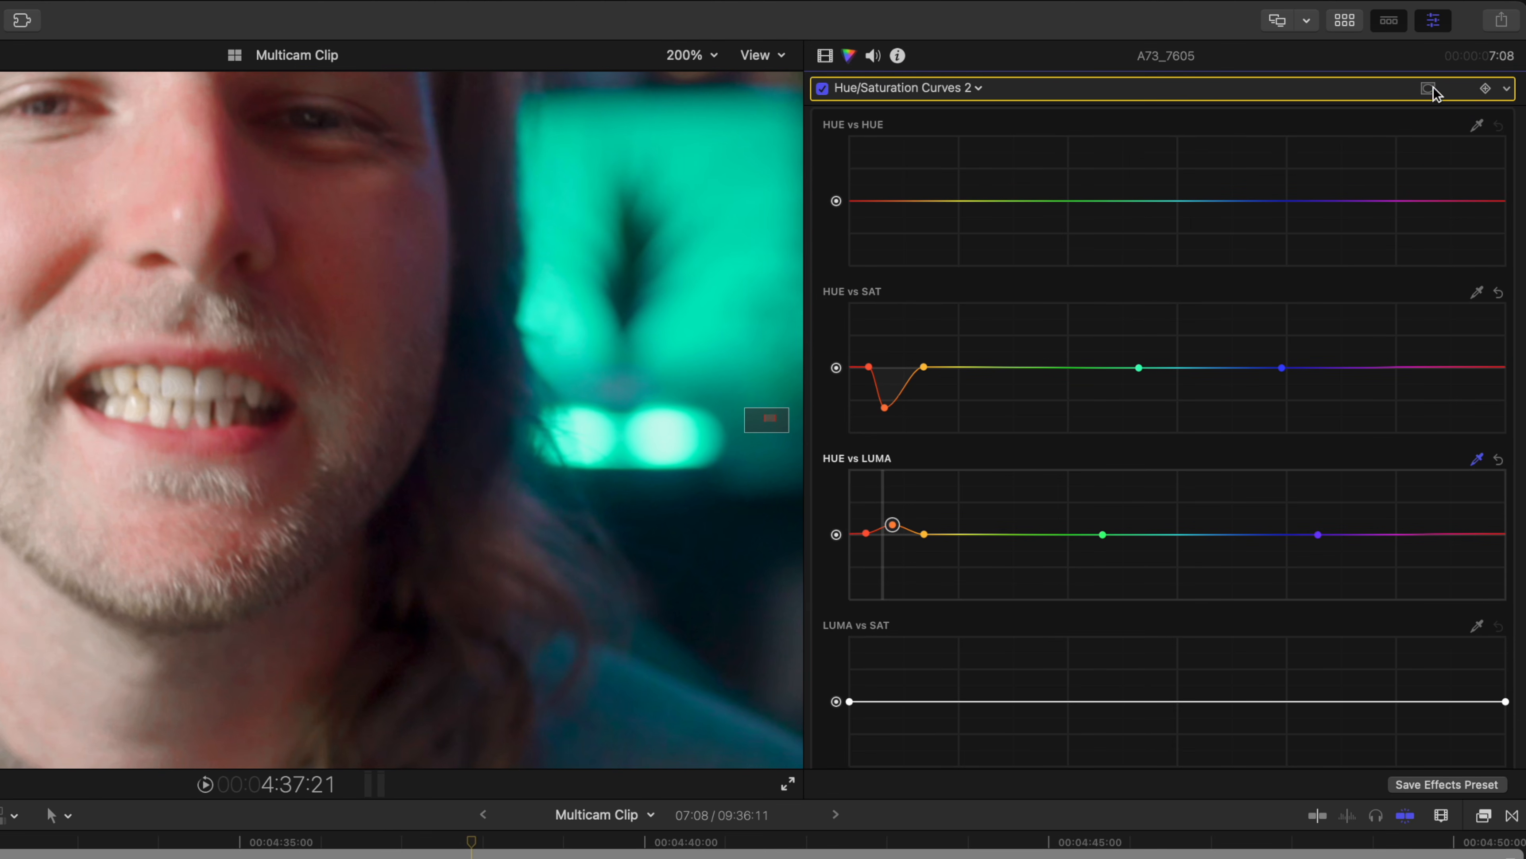
# Add a shape mask to Hue/Saturation Curves 2 and center it over the mouth.
pyautogui.click(1429, 89)
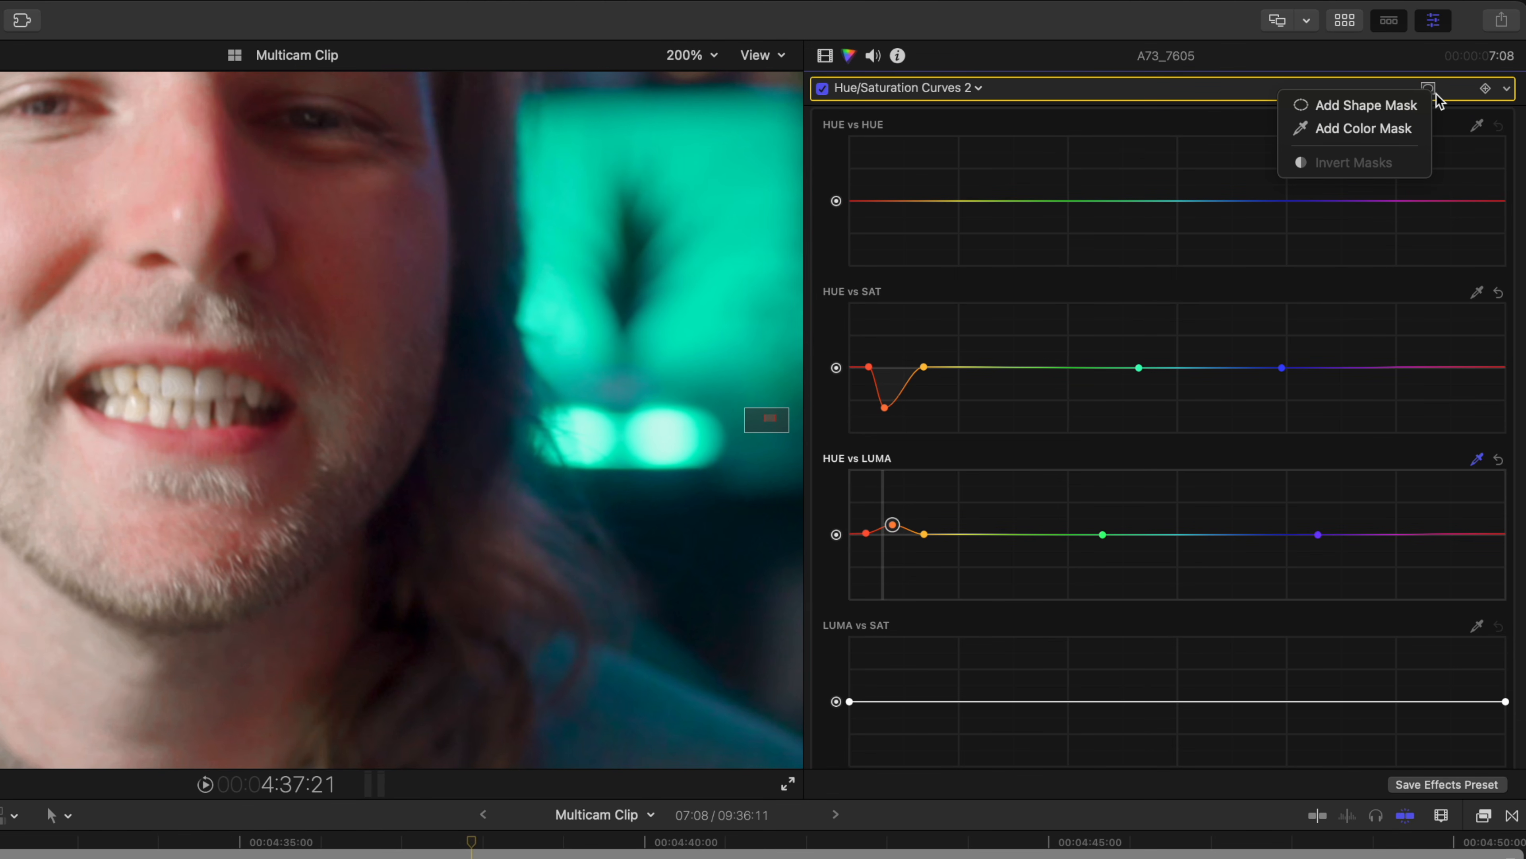
pyautogui.click(1411, 107)
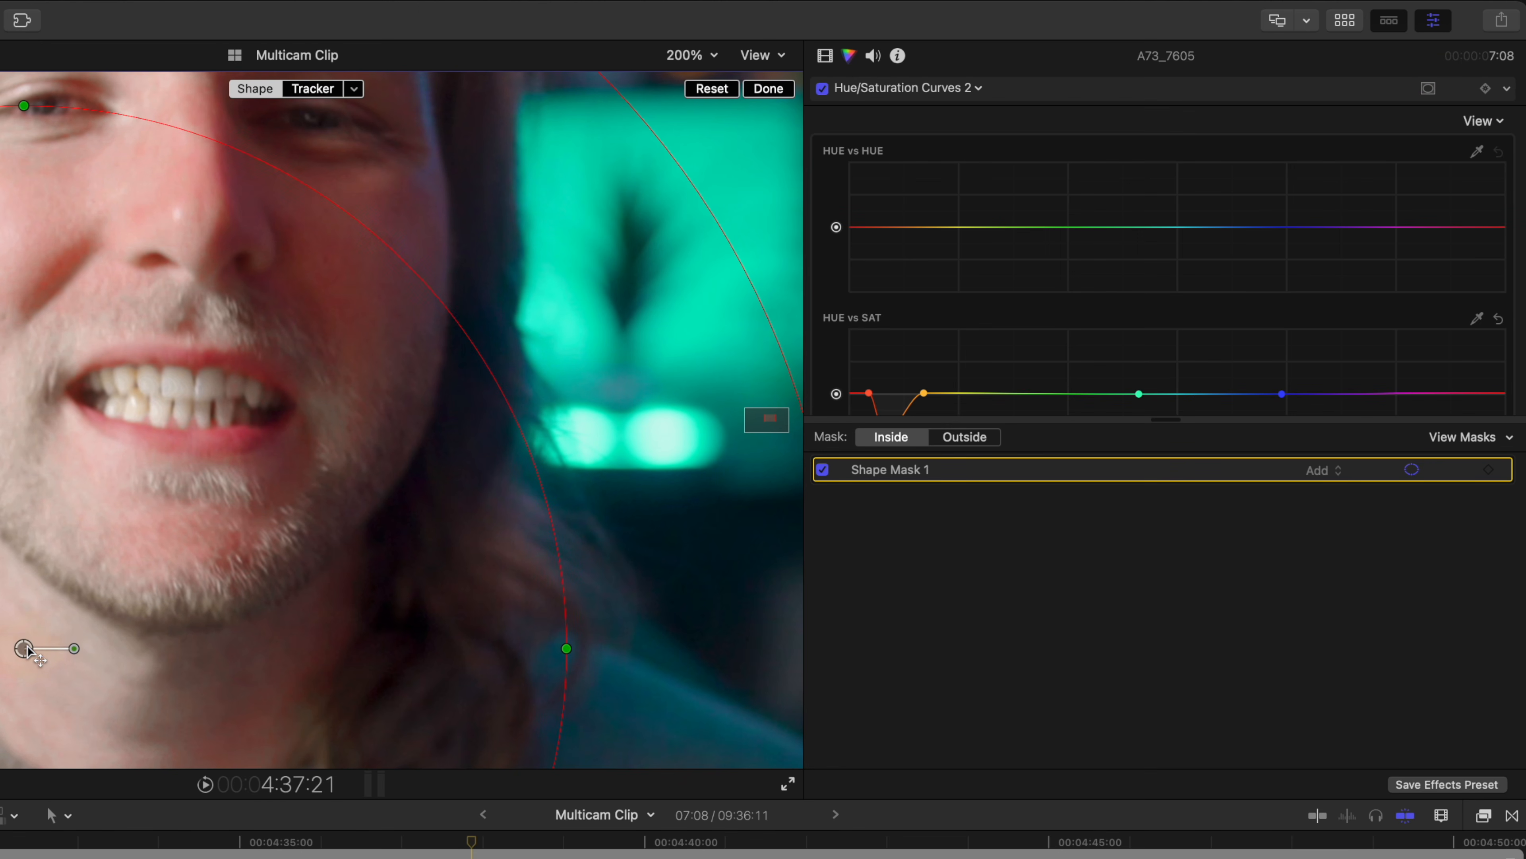
pyautogui.press('super+minus')
pyautogui.press('super+minus')
pyautogui.press('super+minus')
pyautogui.press('super+minus')
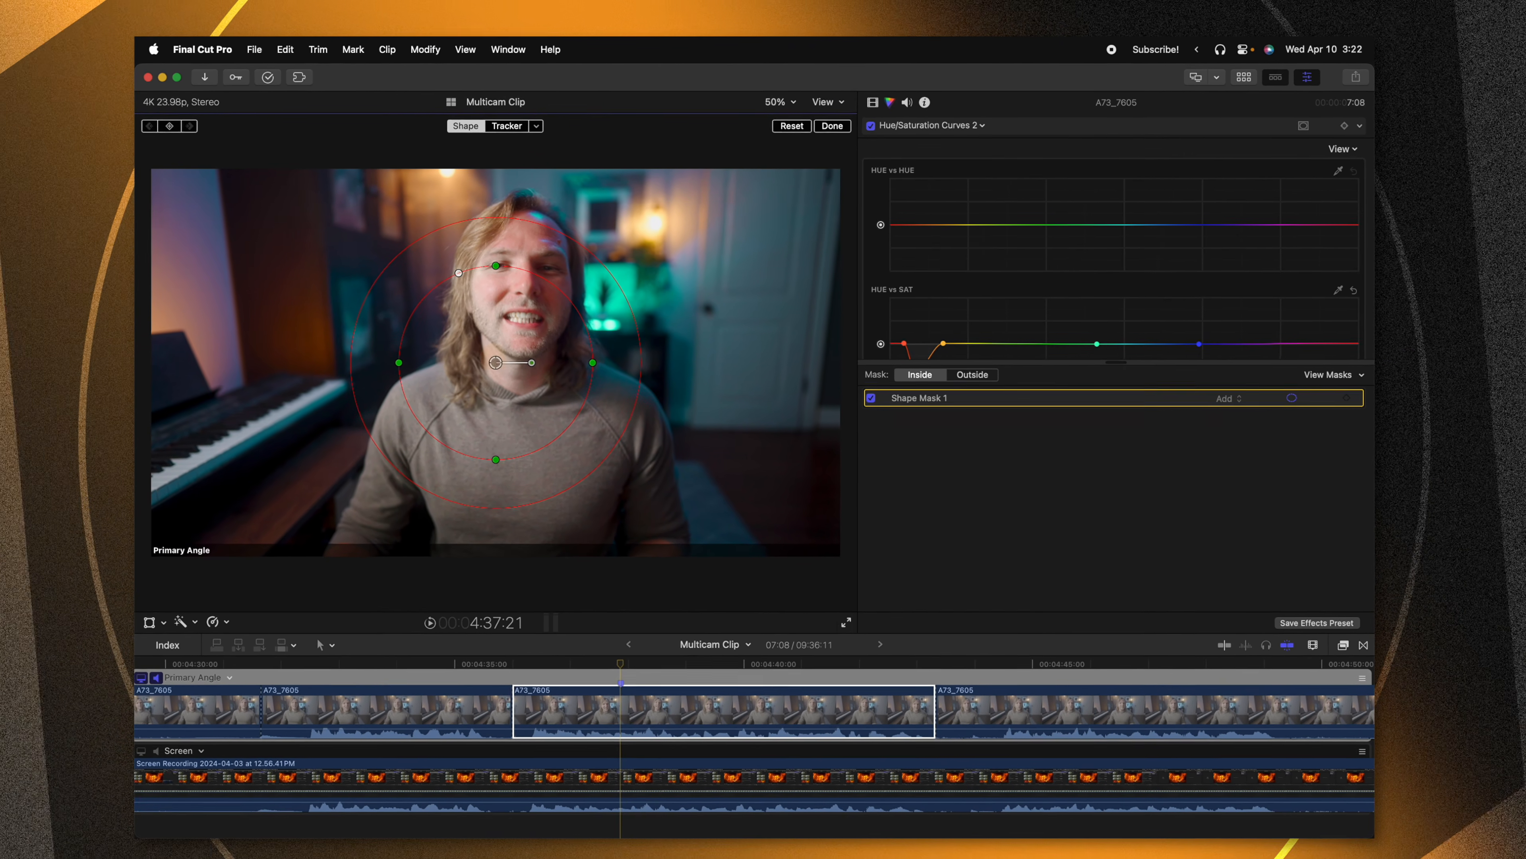
pyautogui.moveTo(296, 420); pyautogui.dragTo(3, 532)
pyautogui.moveTo(310, 437); pyautogui.dragTo(544, 317)
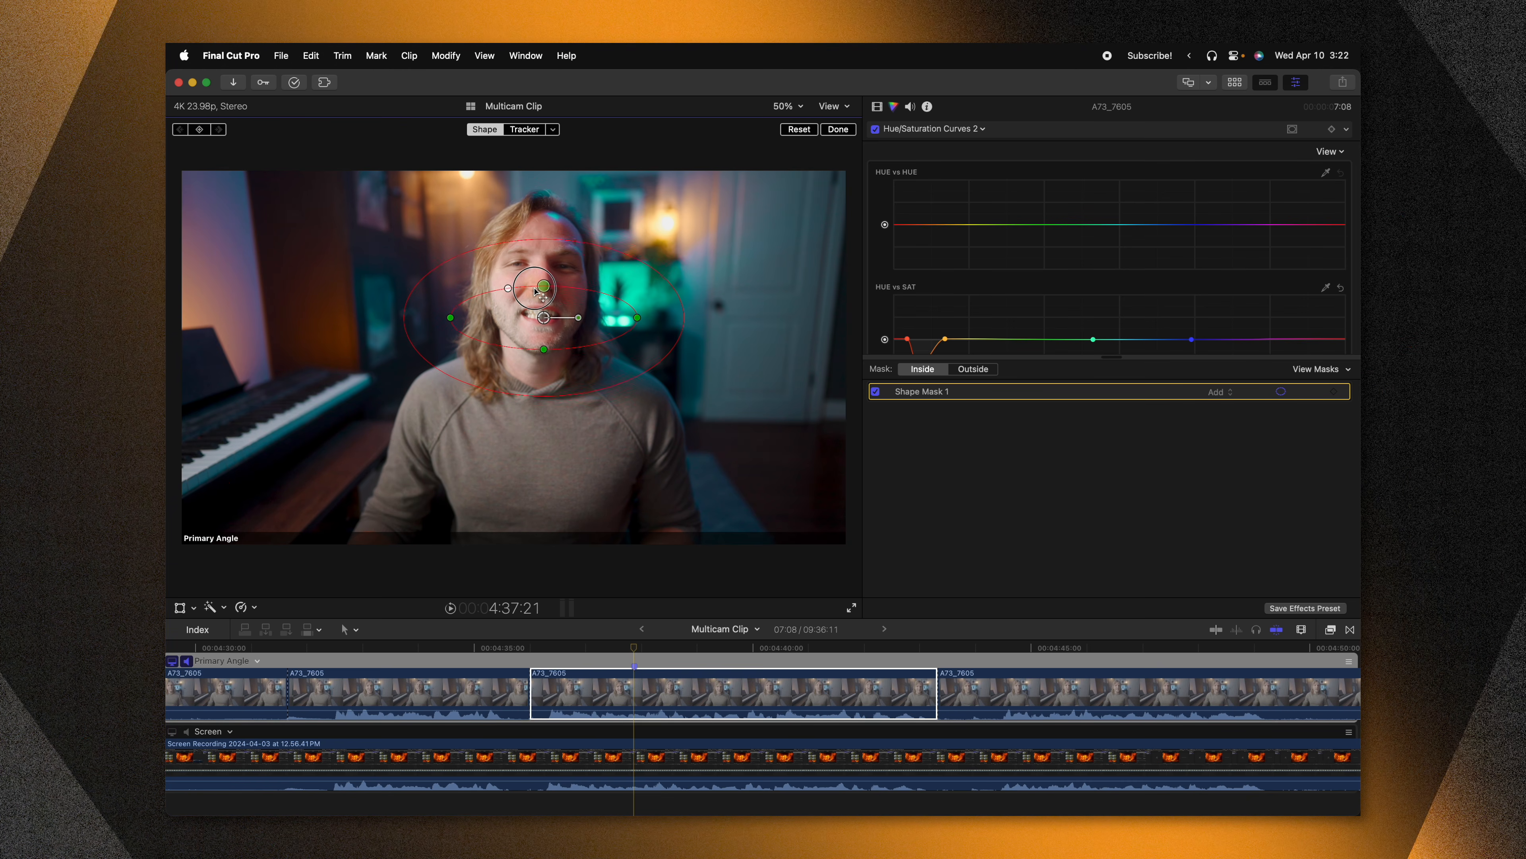
# Shrink the shape mask's ellipse in height and width so it closely surrounds the mouth.
pyautogui.moveTo(543, 231); pyautogui.dragTo(542, 307)
pyautogui.moveTo(637, 318); pyautogui.dragTo(565, 319)
pyautogui.press('super+=')
pyautogui.press('super+=')
pyautogui.press('super+=')
pyautogui.moveTo(828, 373); pyautogui.dragTo(833, 370)
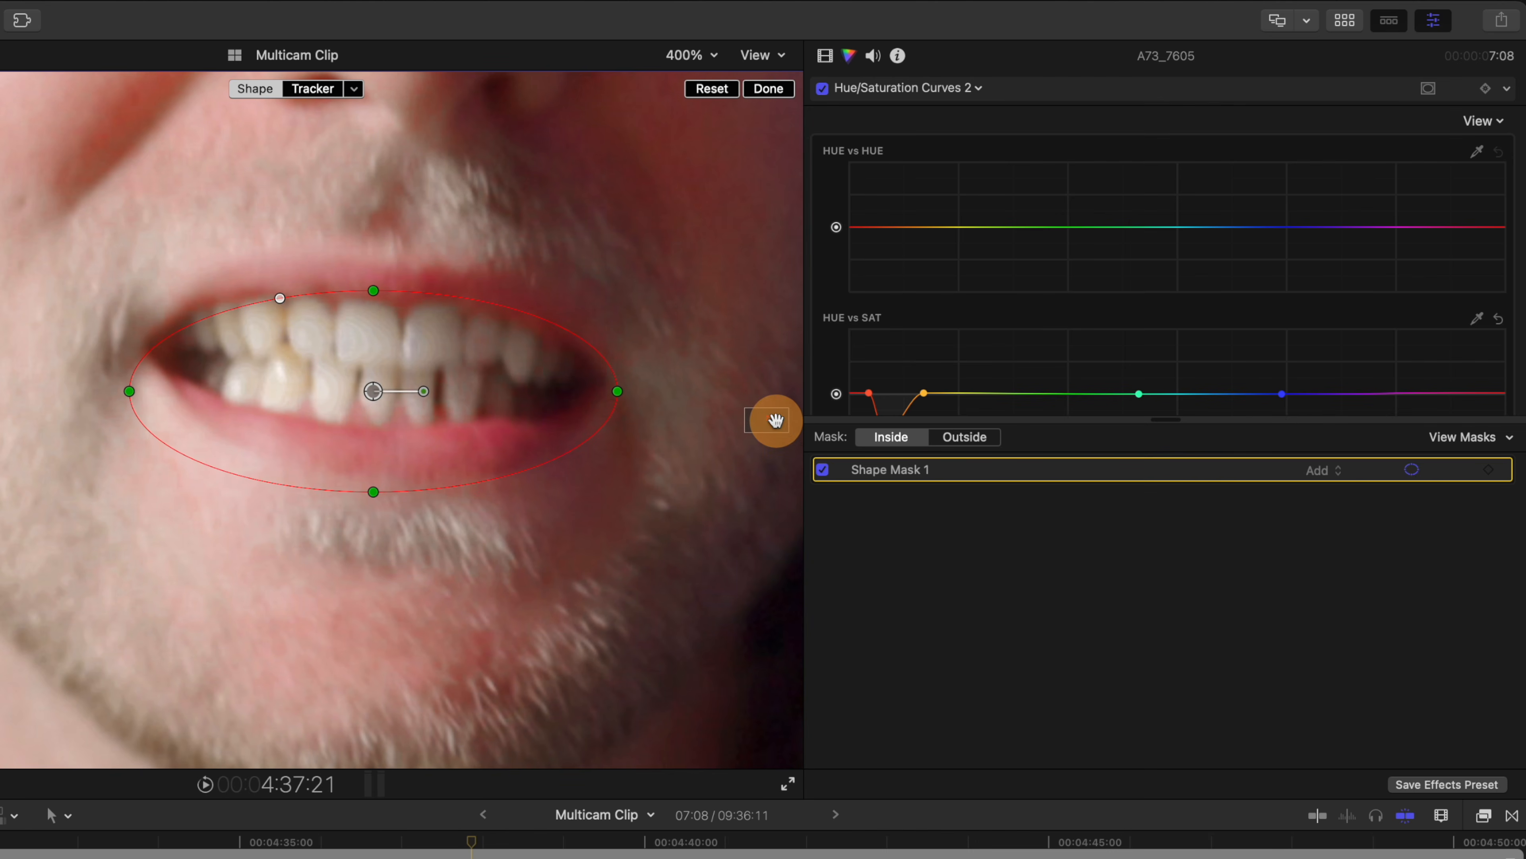
# Tighten the mask's outer feather ring to just beyond the mouth and fine-tune the mask's placement.
pyautogui.press('super+minus')
pyautogui.moveTo(613, 177); pyautogui.dragTo(487, 347)
pyautogui.moveTo(335, 407); pyautogui.dragTo(336, 407)
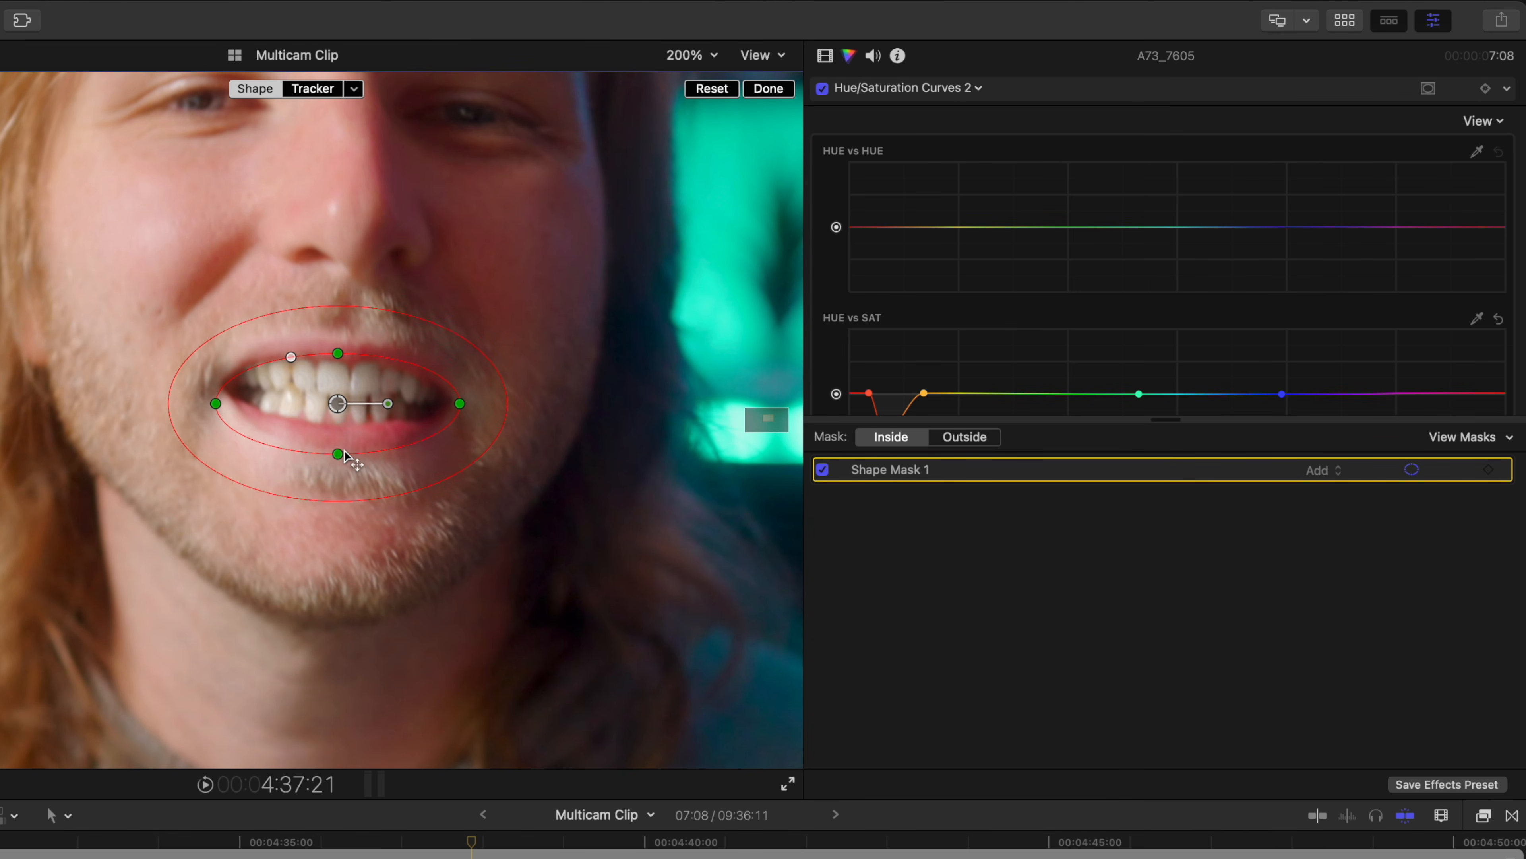
# Fine-tune the HUE vs SAT dip, raise the HUE vs LUMA orange point slightly, and move its yellow point a little outward.
pyautogui.scroll(-3, 901, 327)
pyautogui.moveTo(885, 325); pyautogui.dragTo(886, 316)
pyautogui.scroll(-2, 889, 327)
pyautogui.moveTo(897, 370); pyautogui.dragTo(898, 369)
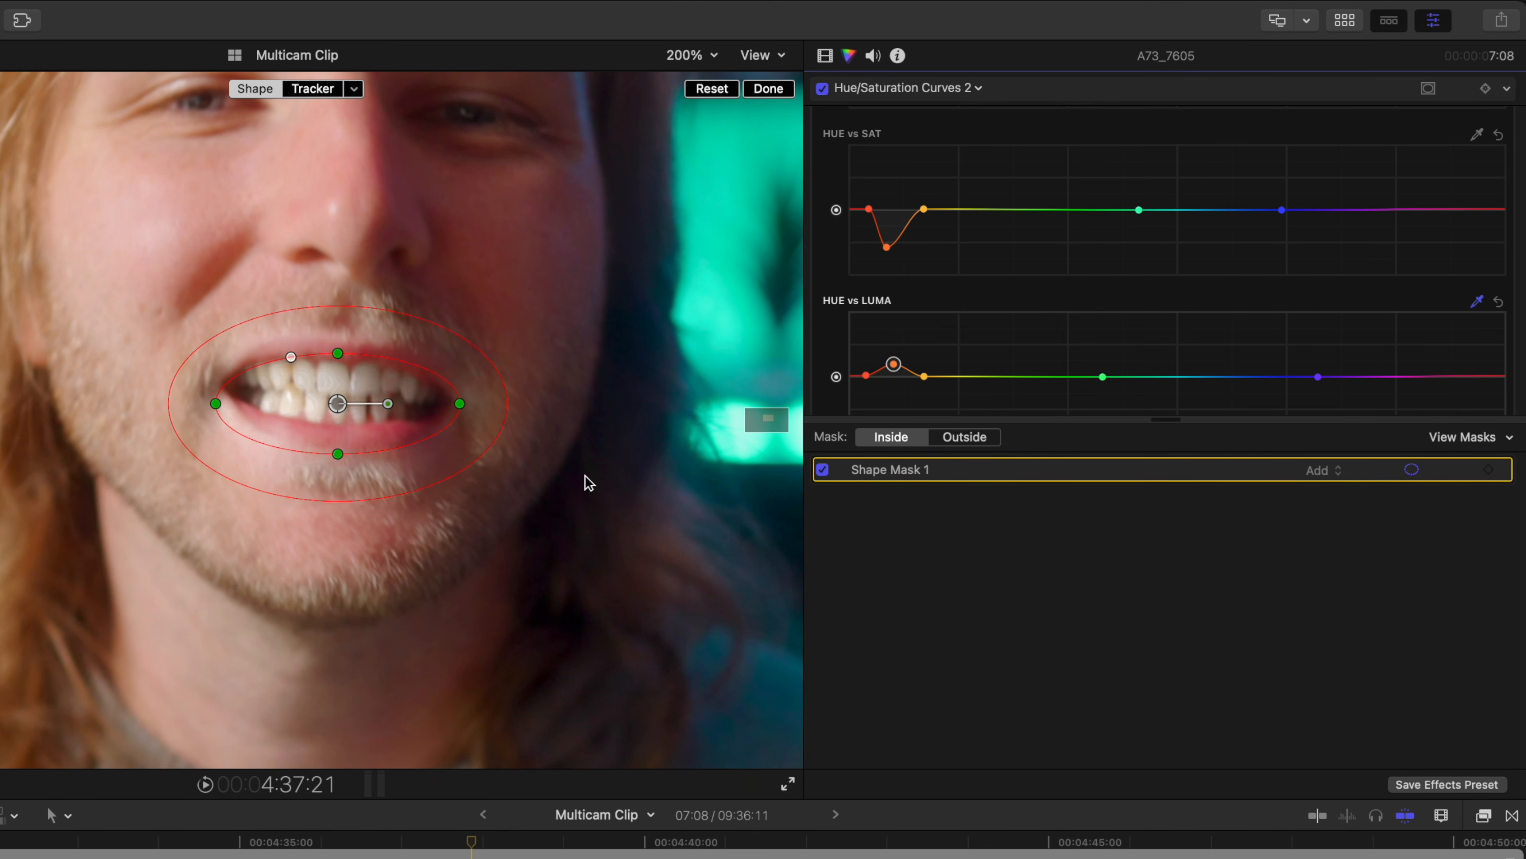
pyautogui.moveTo(923, 382); pyautogui.dragTo(931, 380)
# Switch the shape mask to tracking and analyze the mouth's movement.
pyautogui.click(310, 87)
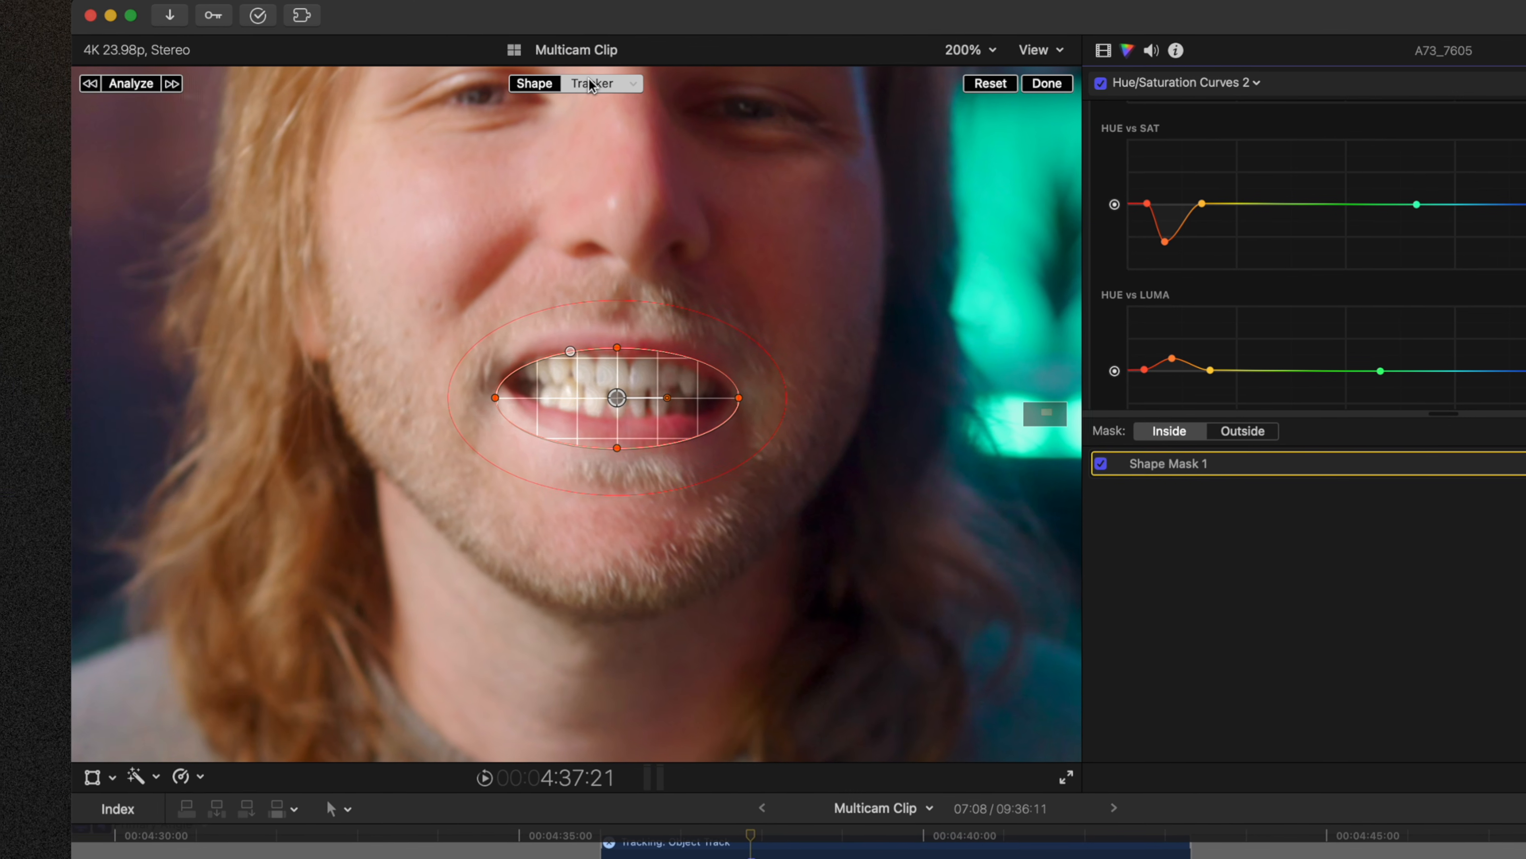
pyautogui.click(136, 83)
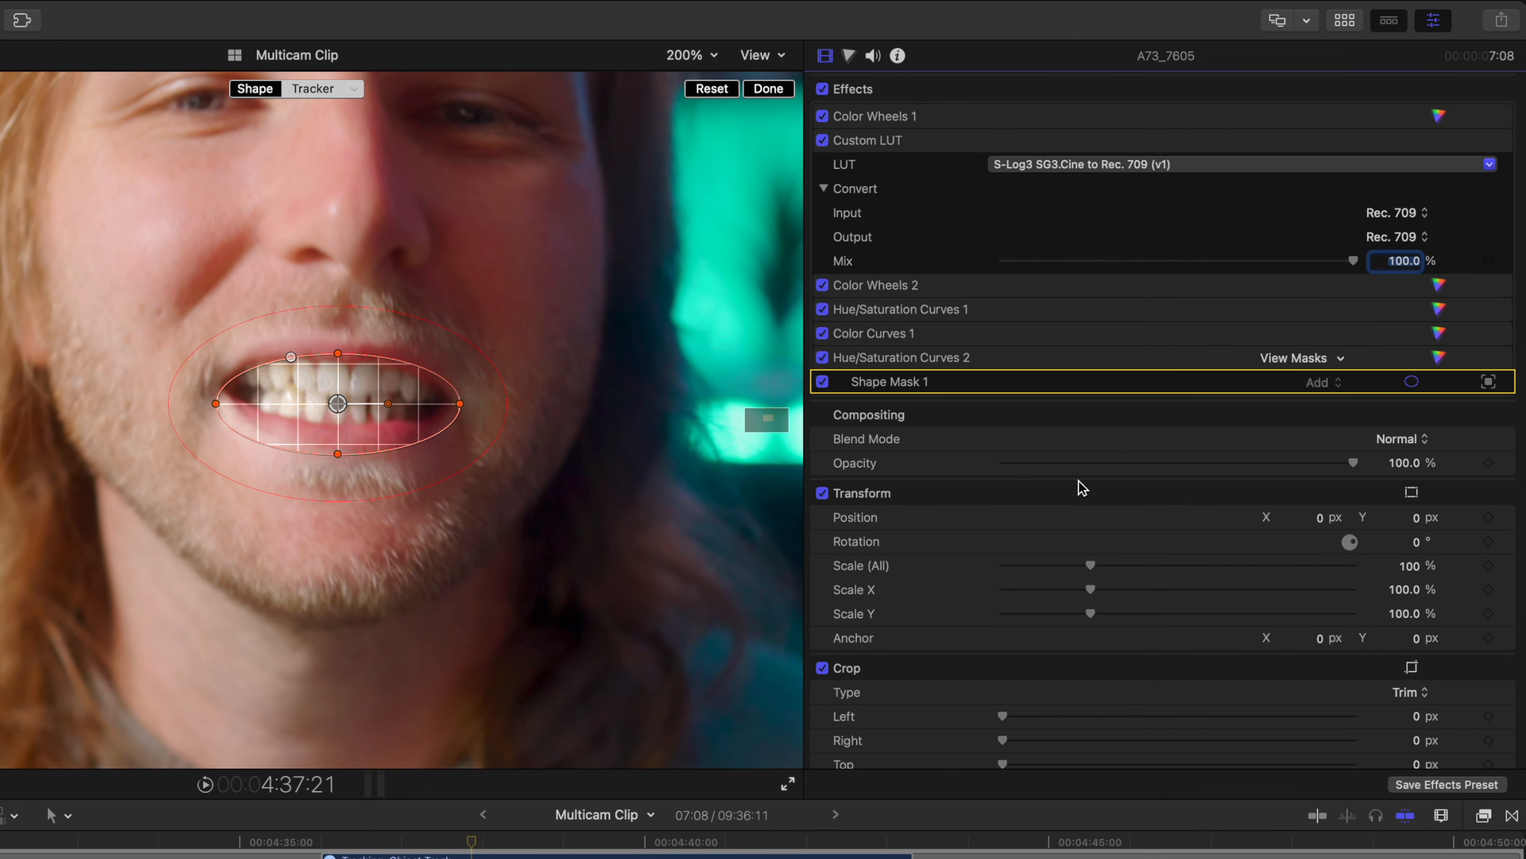
# Set the object track's analysis method to Machine Learning and analyze the mask's movement through the clip again.
pyautogui.scroll(-7, 1070, 409)
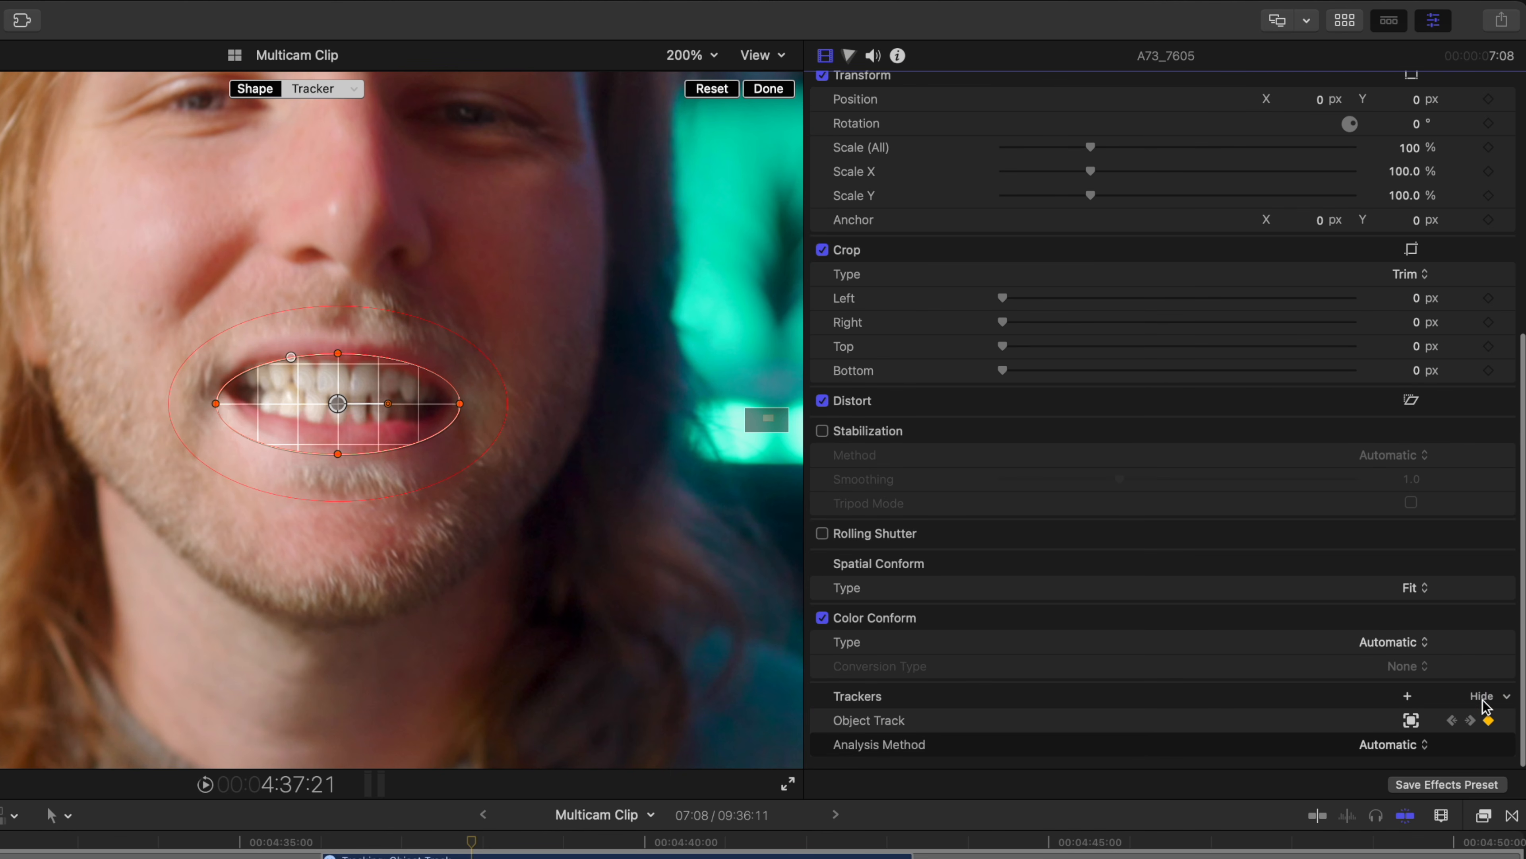
pyautogui.click(1483, 698)
pyautogui.click(1477, 745)
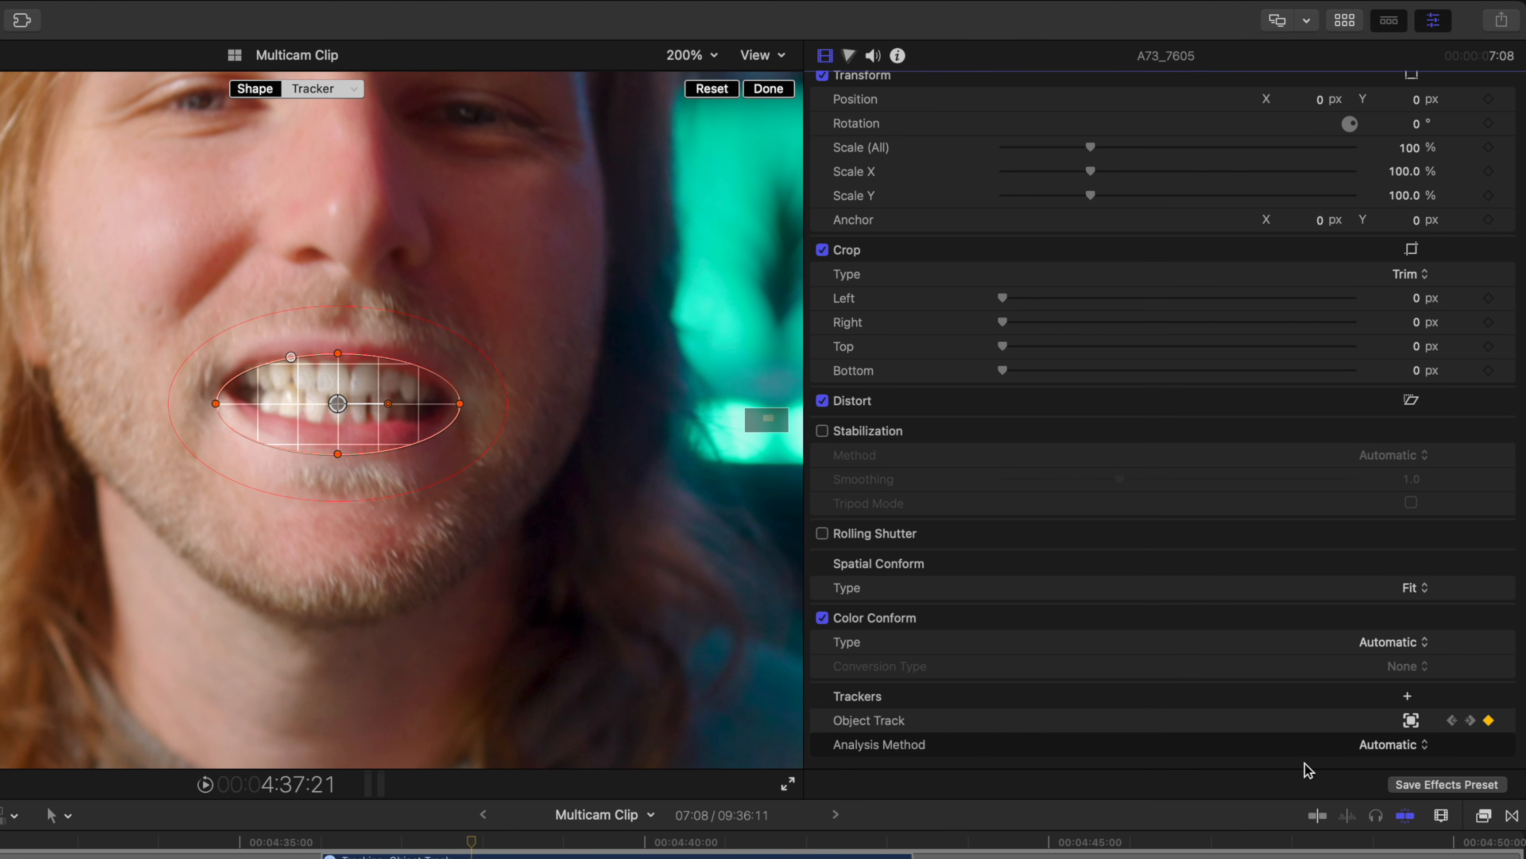
pyautogui.click(1391, 746)
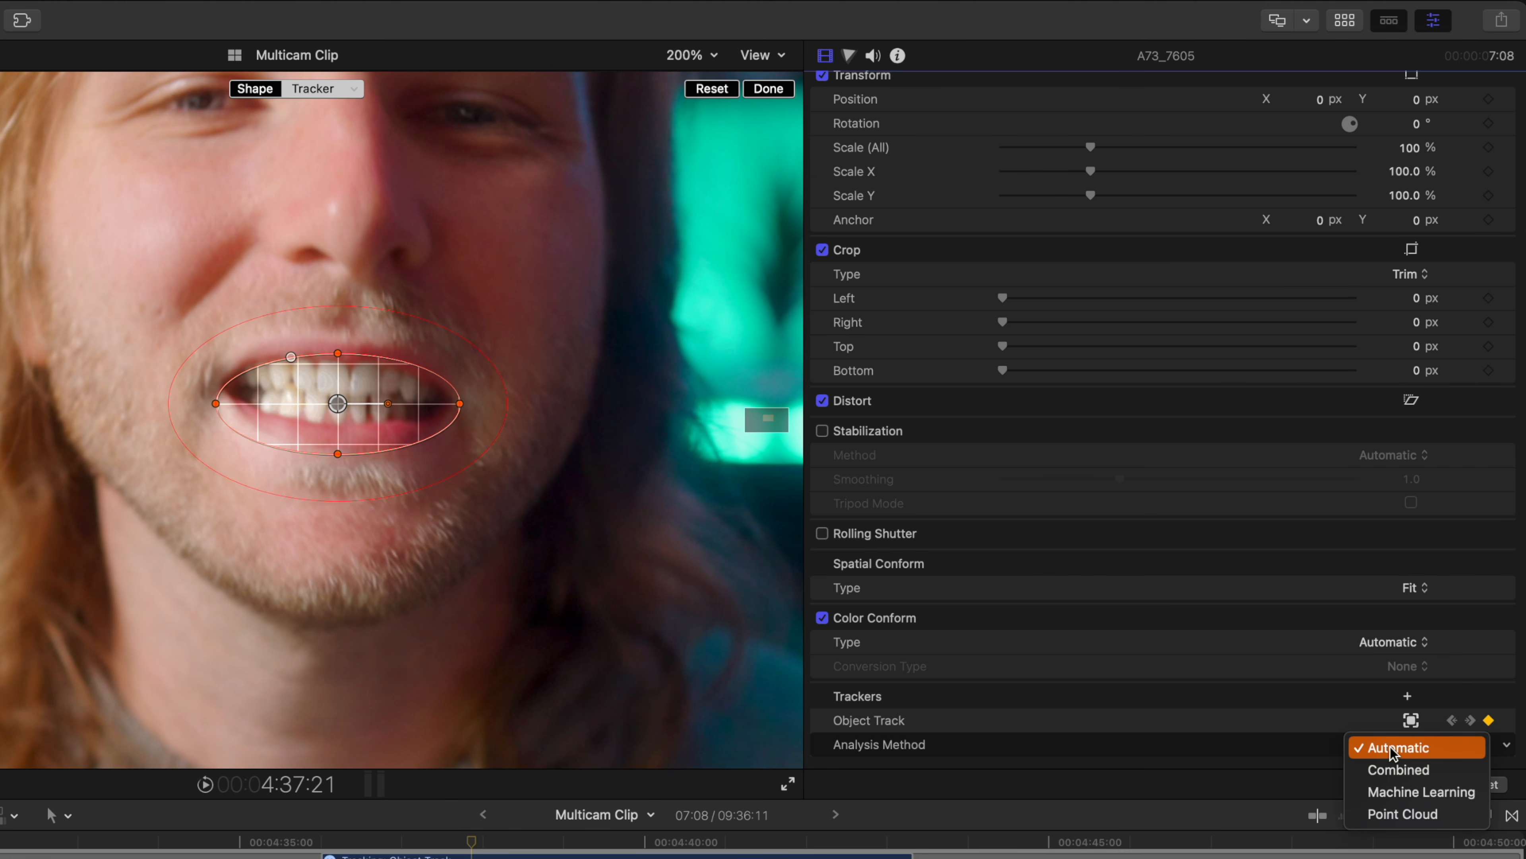
pyautogui.click(1404, 793)
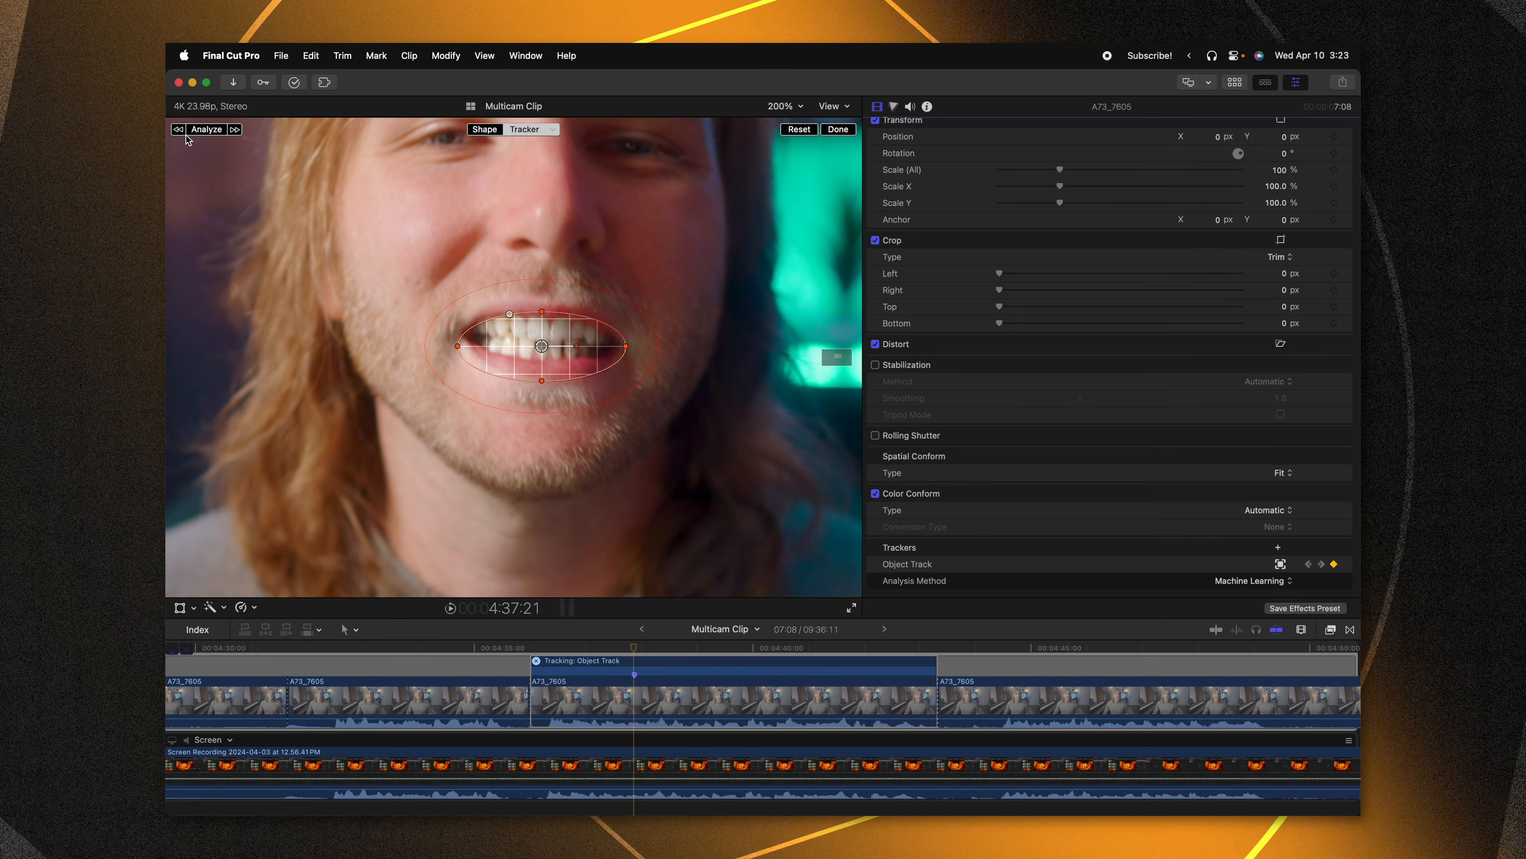
pyautogui.click(204, 128)
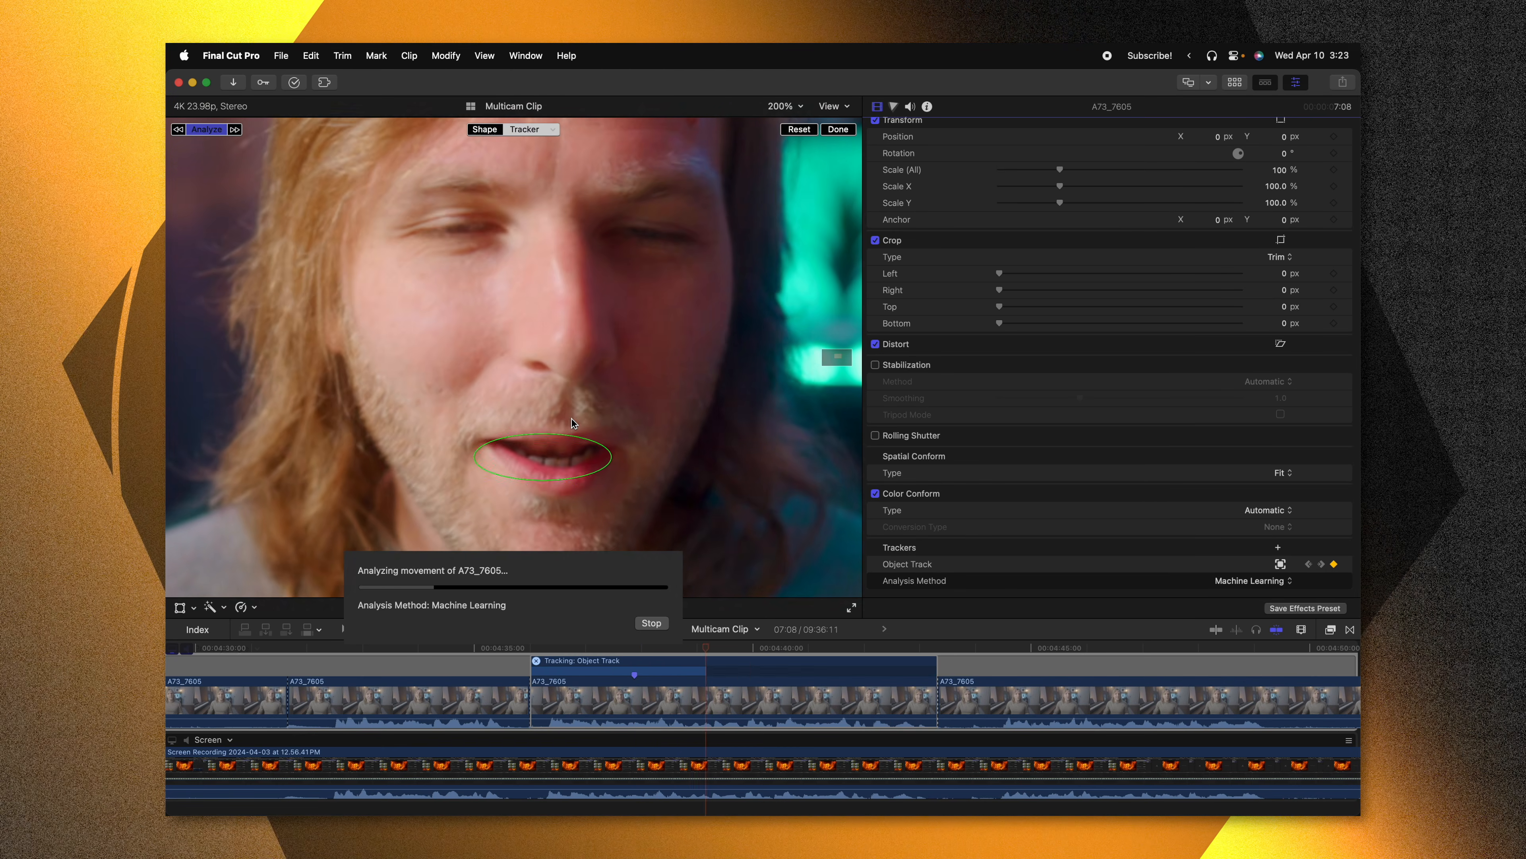